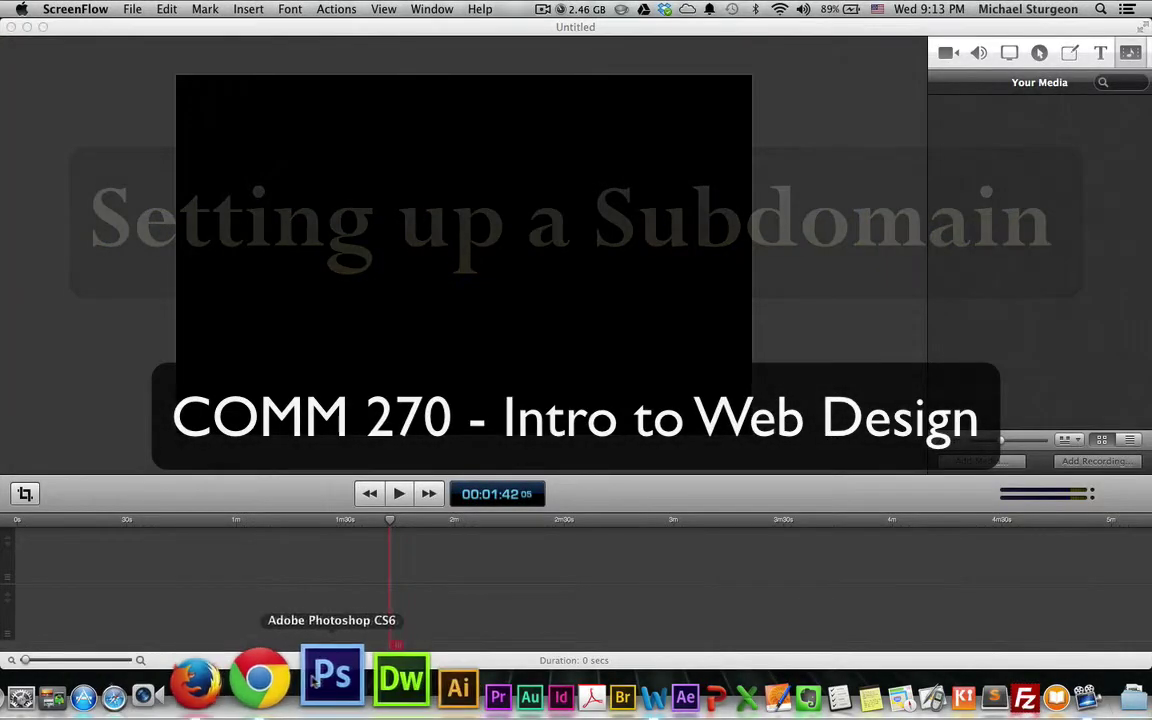
Step: Switch from ScreenFlow to Firefox, which opens on a blank new tab
click(195, 682)
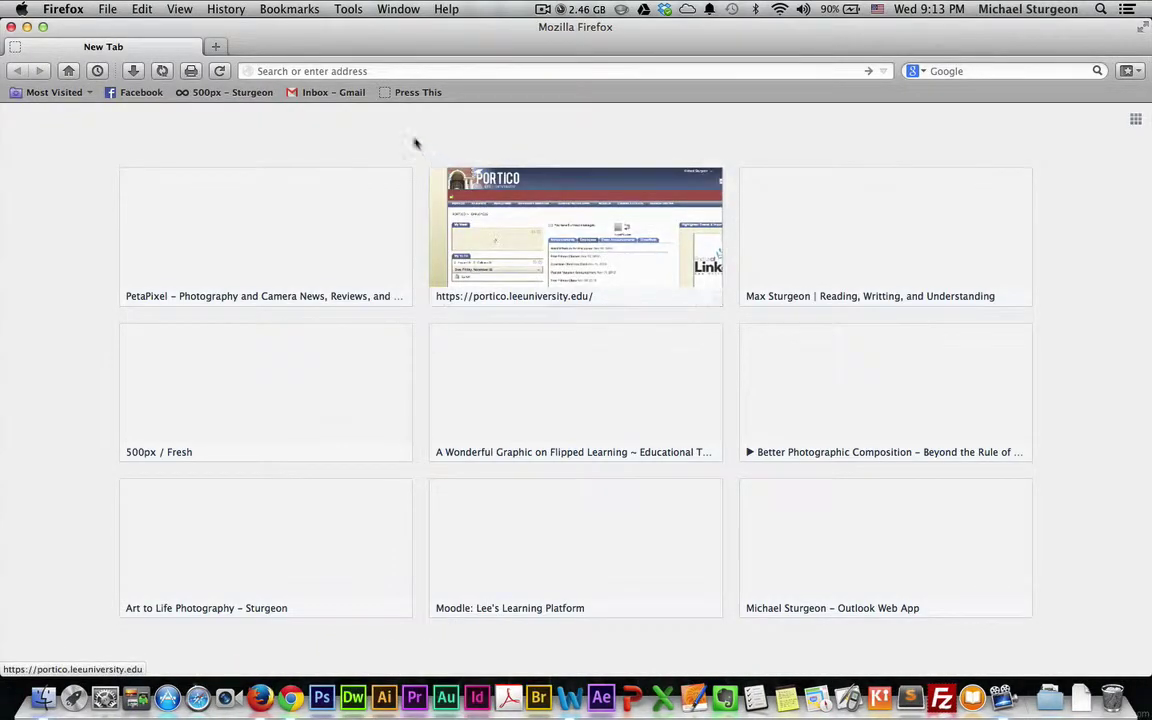
Step: Go to admin.1and1.com to load the 1&1 Control Panel login page
click(396, 71)
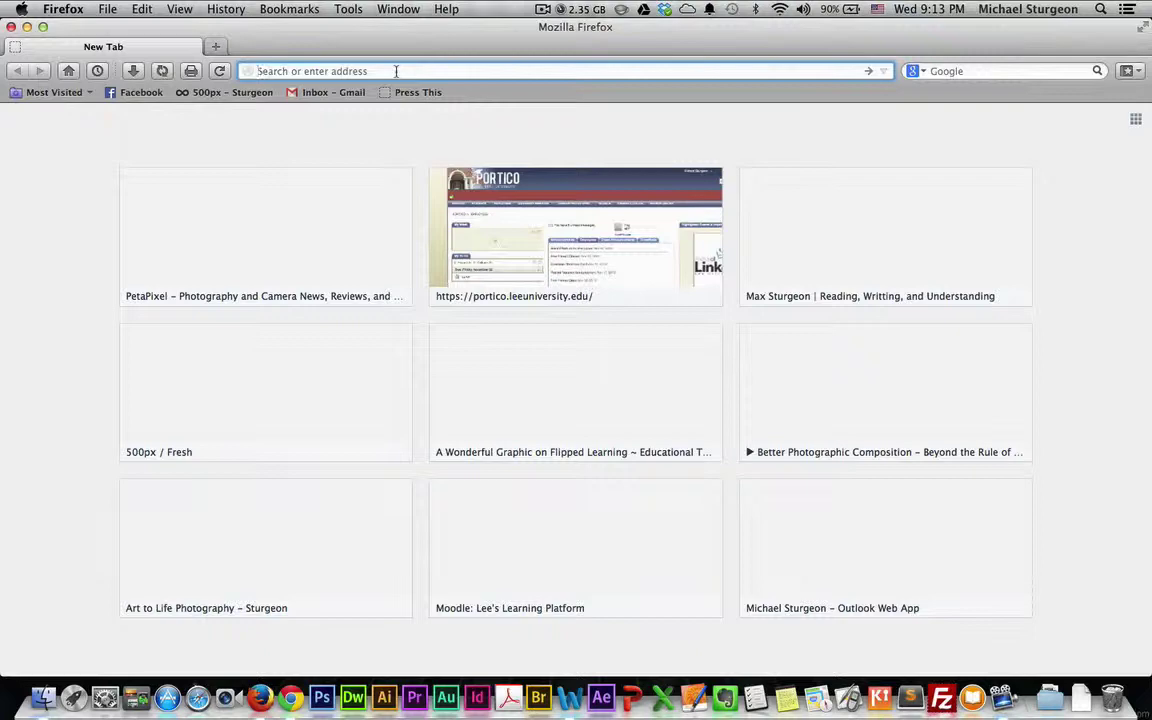
text(admin.)
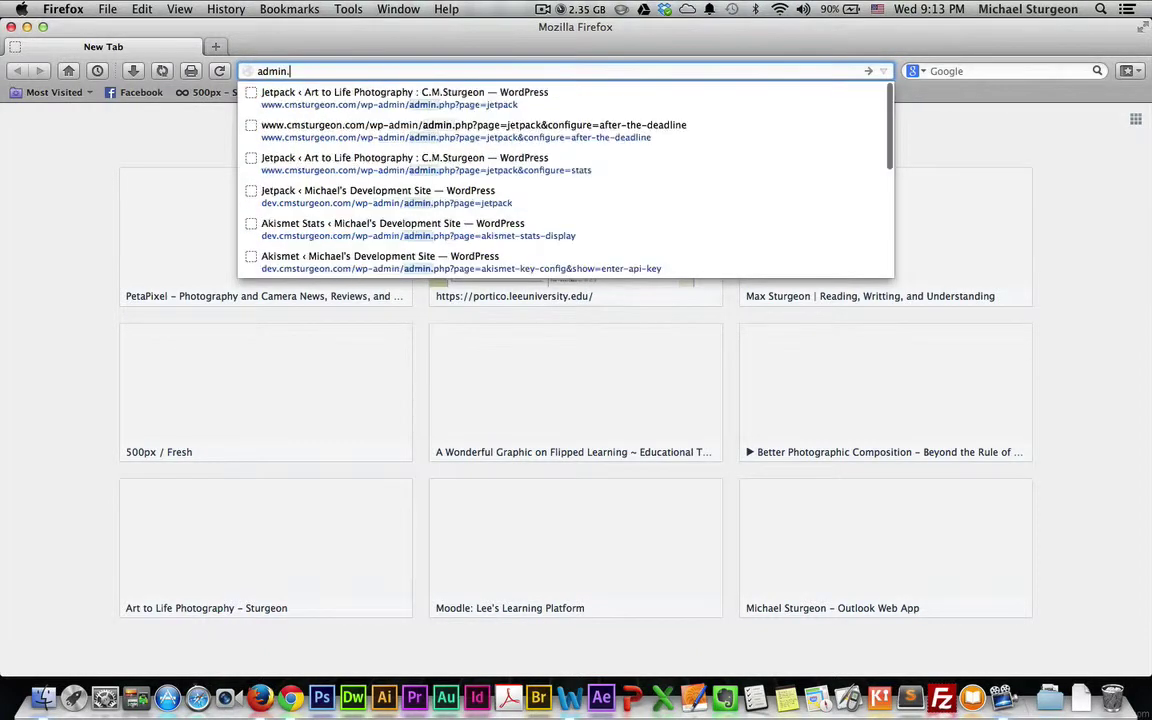
text(1and1.com)
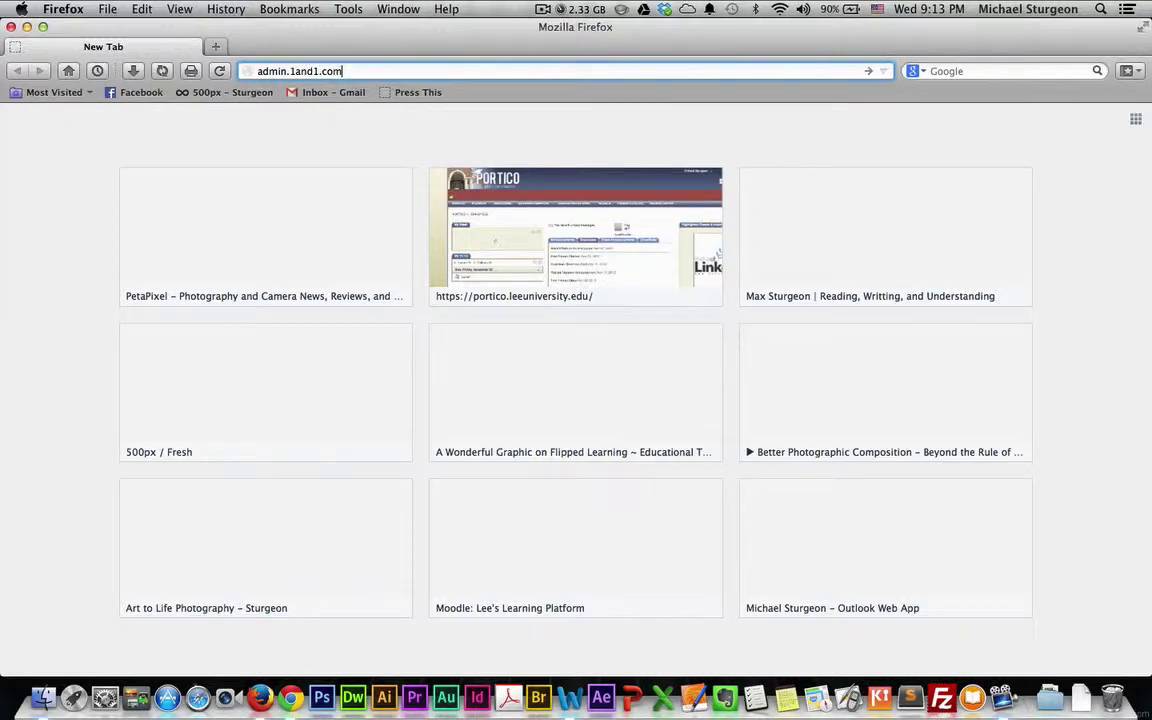
key(Return)
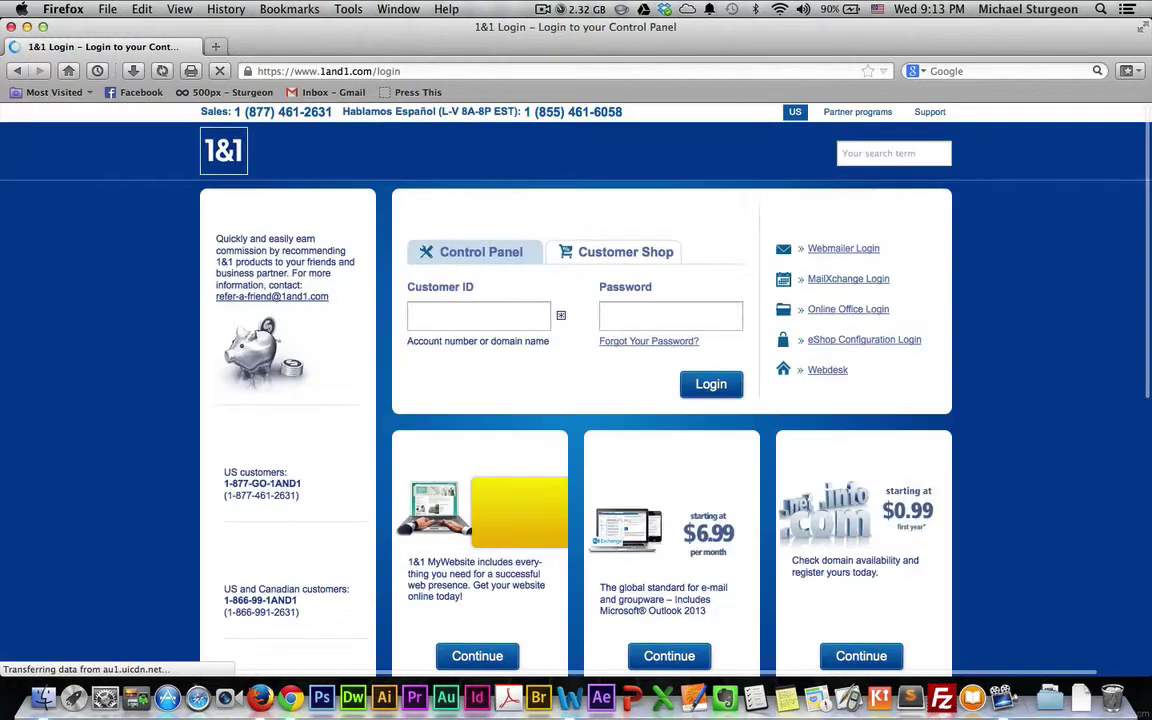
Step: Log in with the customer ID and password, and let Firefox remember the password
click(463, 321)
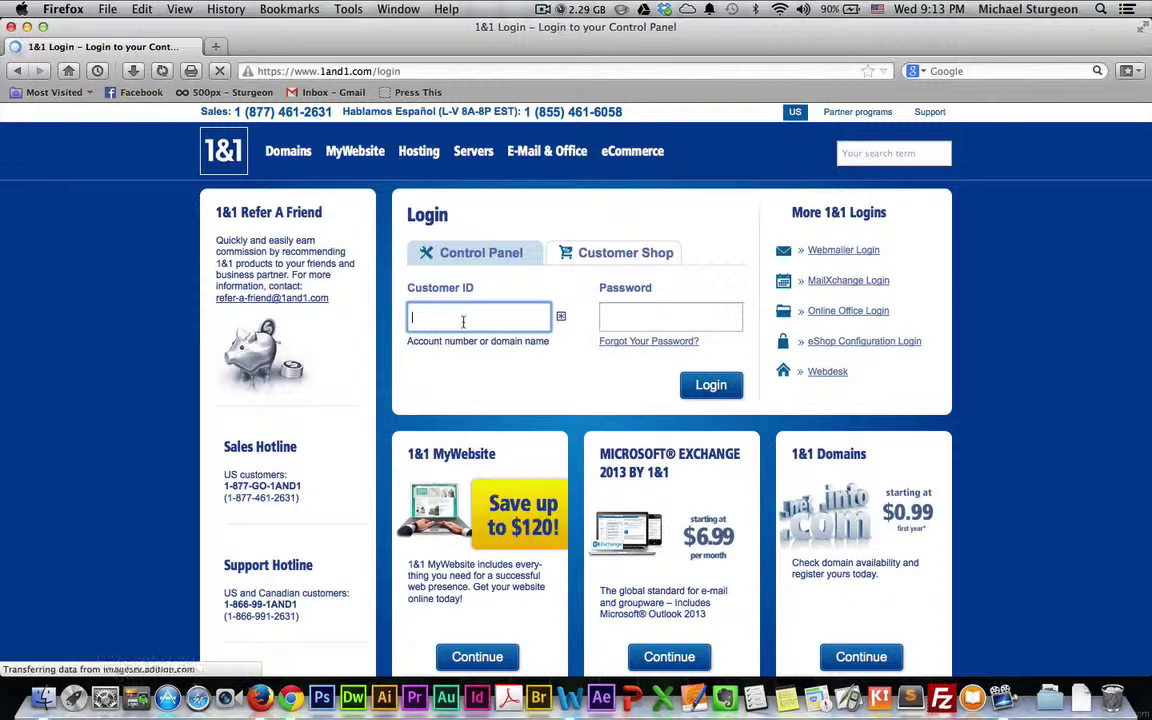
text(d)
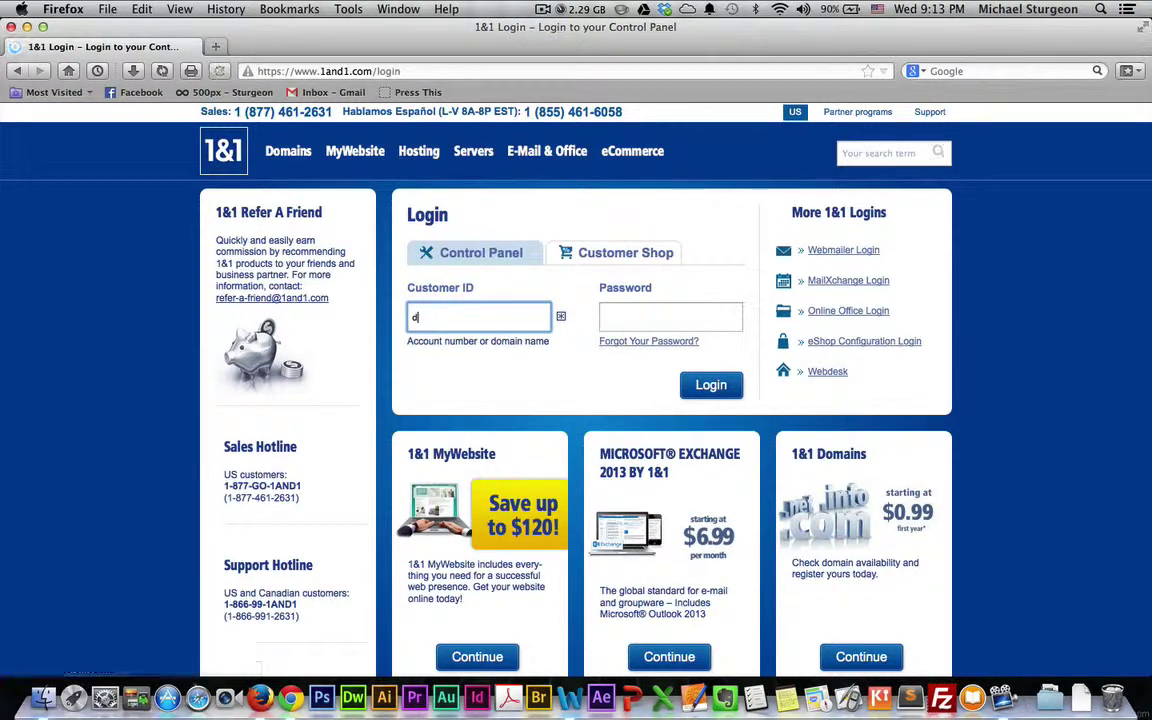
key(BackSpace)
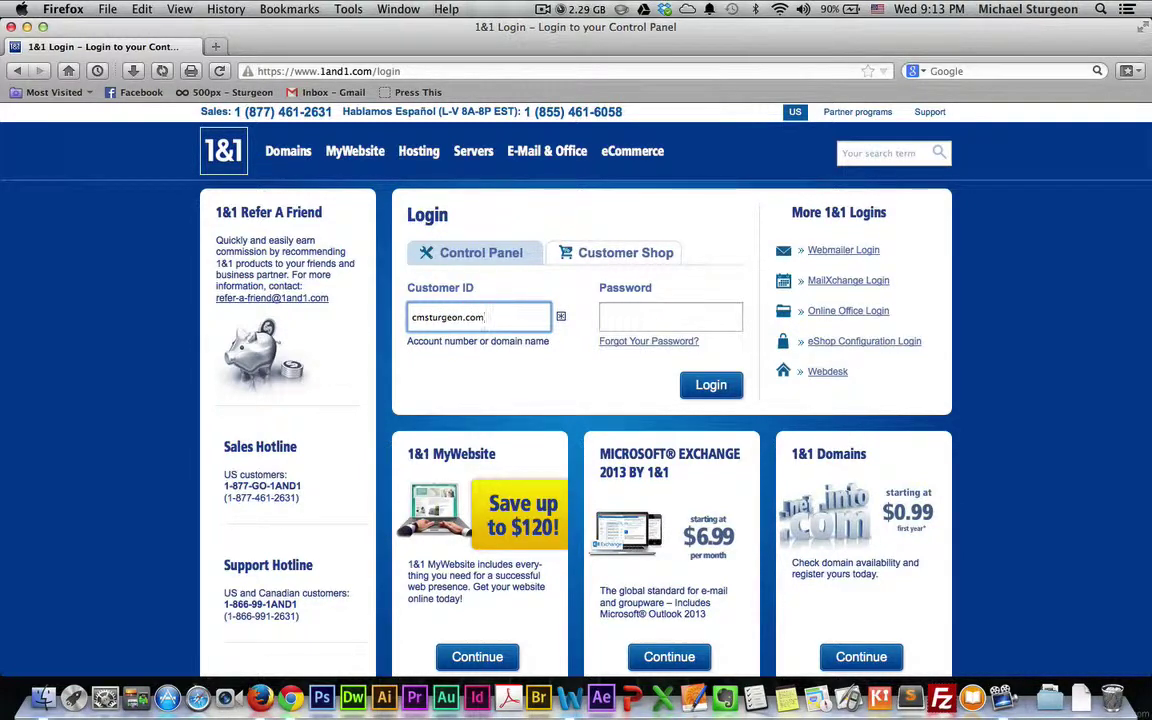
click(629, 316)
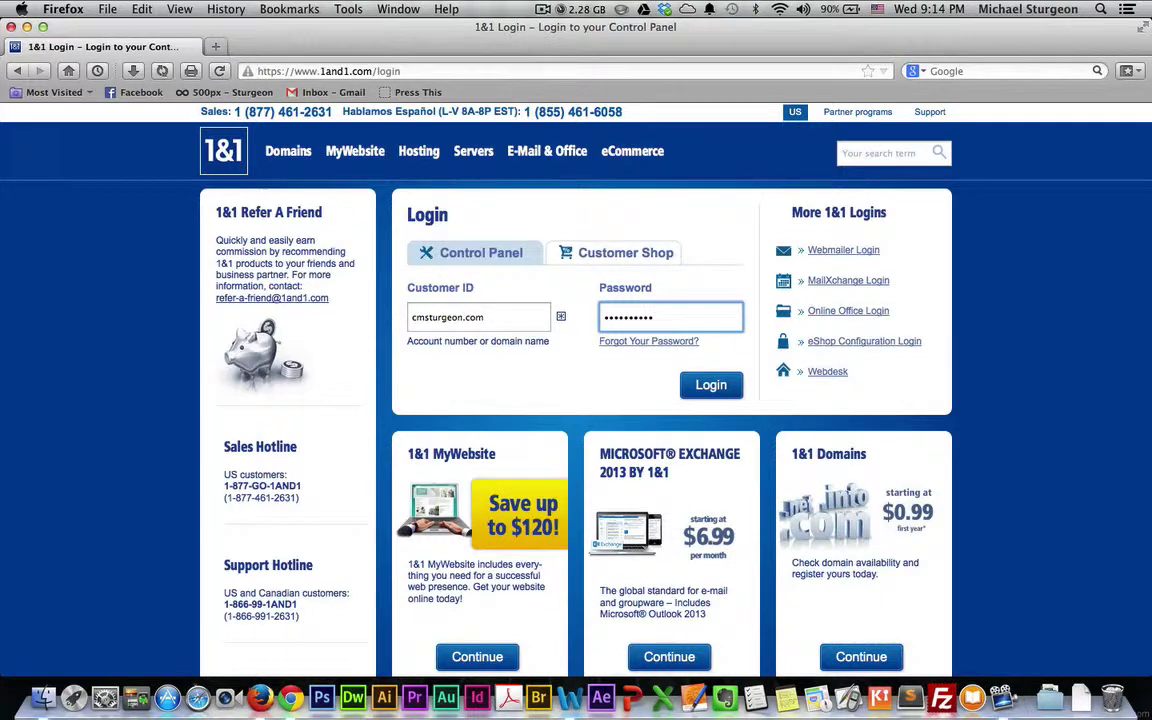
key(Return)
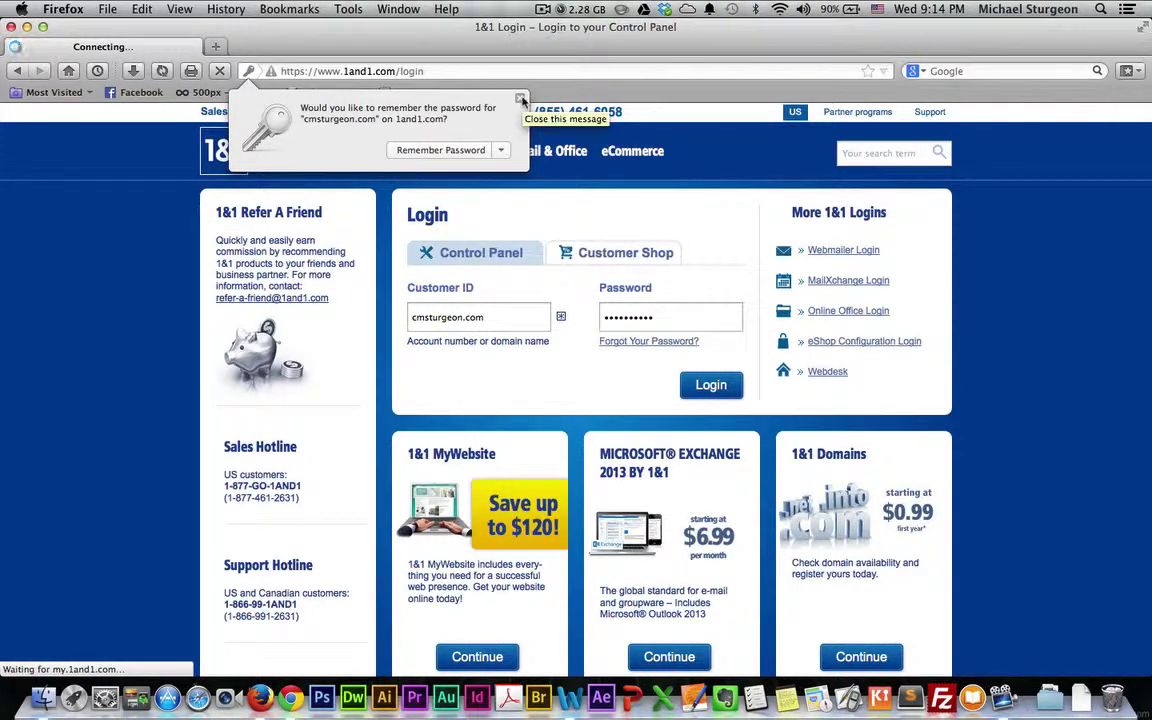
click(455, 150)
mouse_move(465, 152)
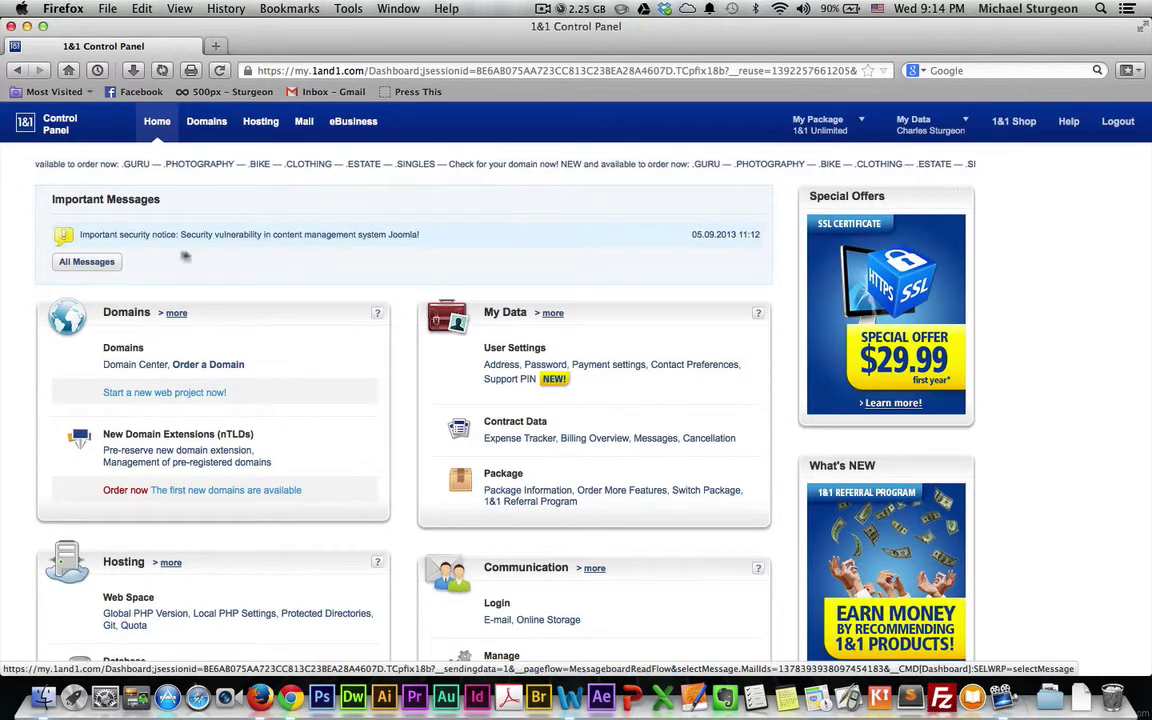
Step: Scroll the dashboard down to the Hosting section's Access links: FTP Account, SSH and WebspaceExplorer
scroll(230, 290, down, 2)
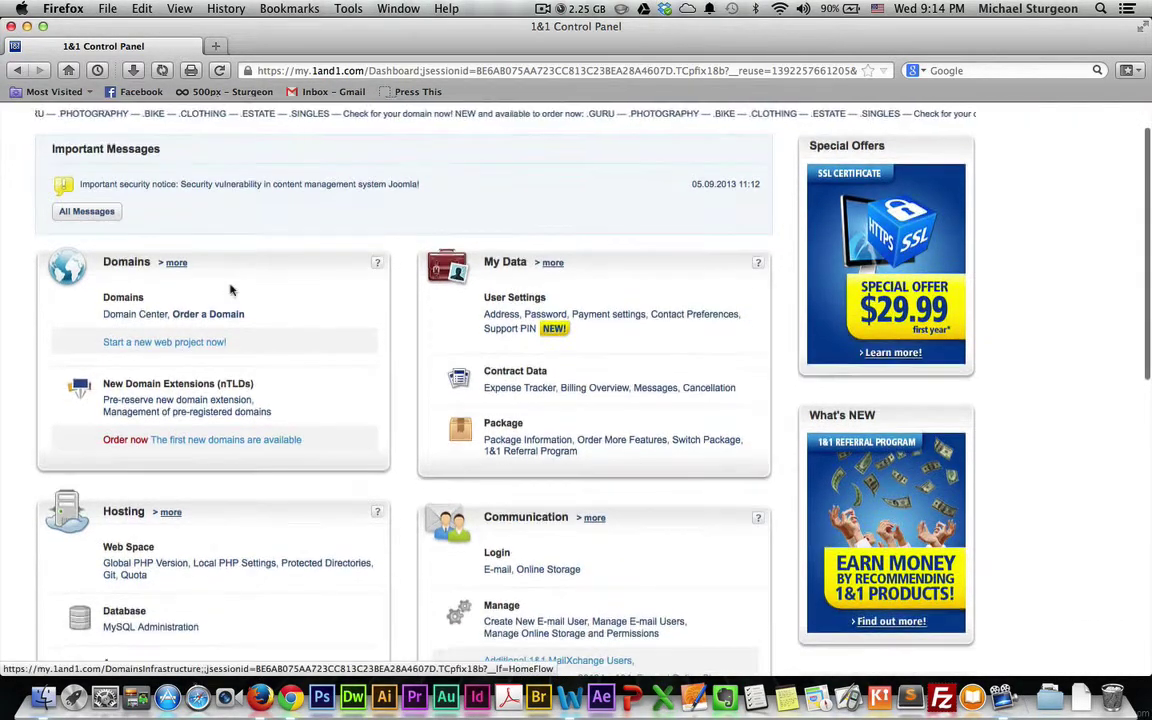
scroll(162, 340, down, 3)
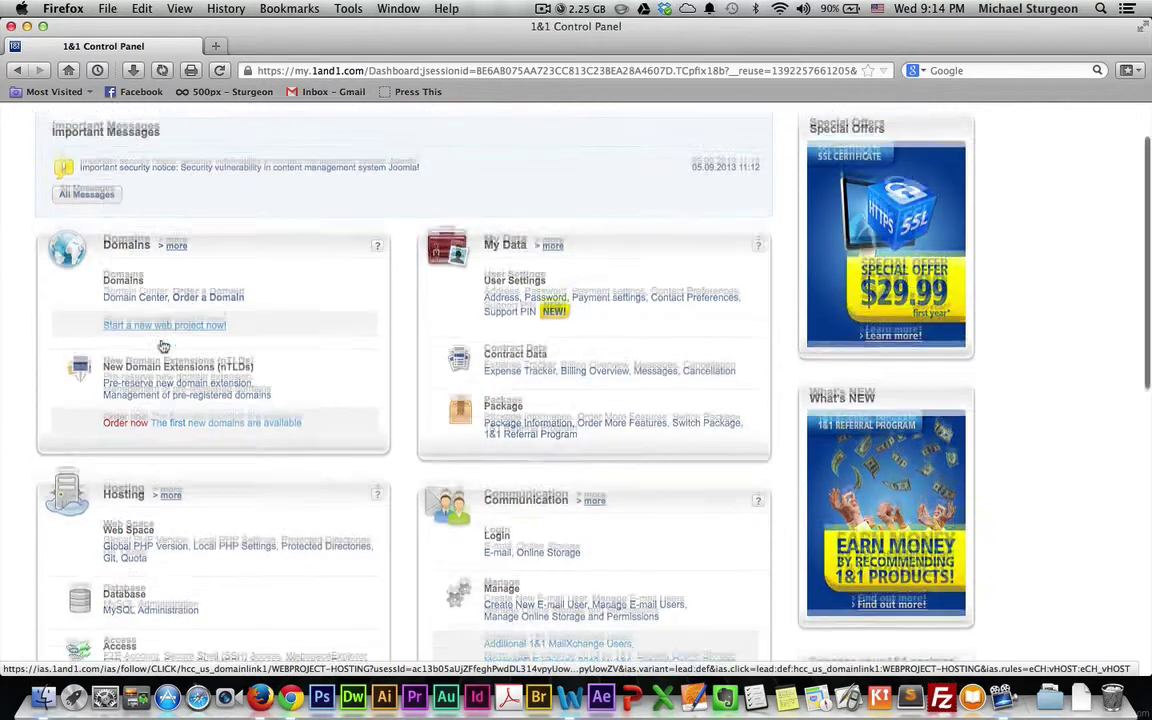
scroll(140, 437, down, 1)
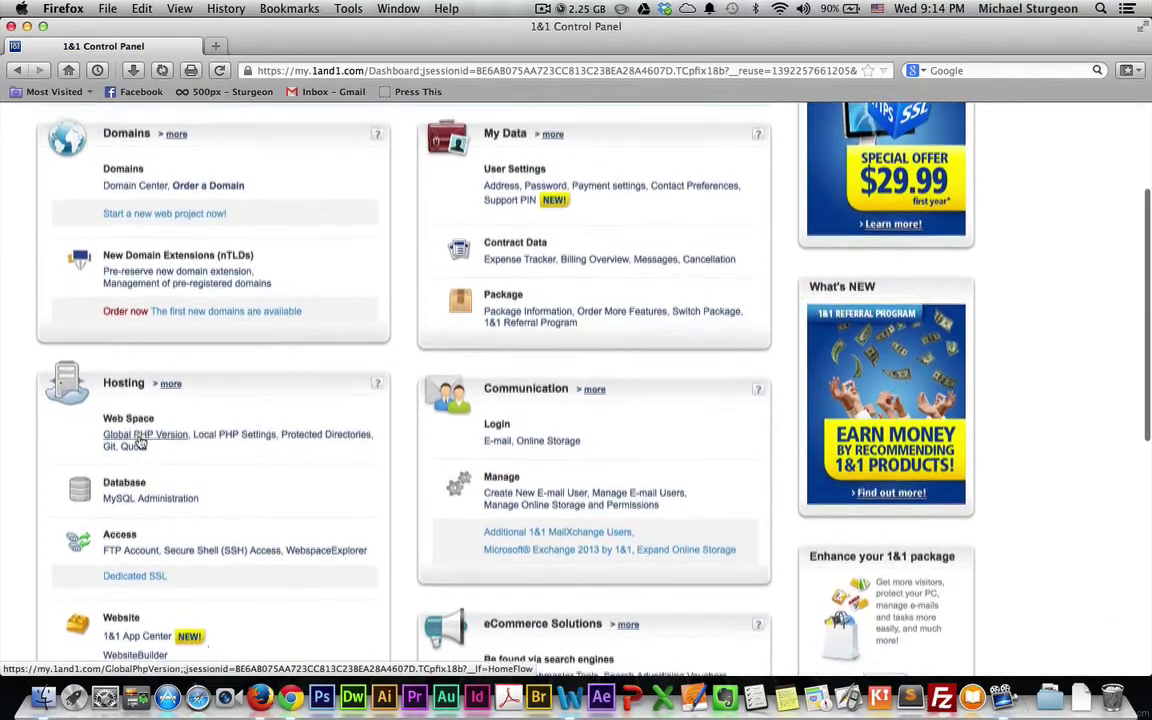
scroll(140, 441, up, 3)
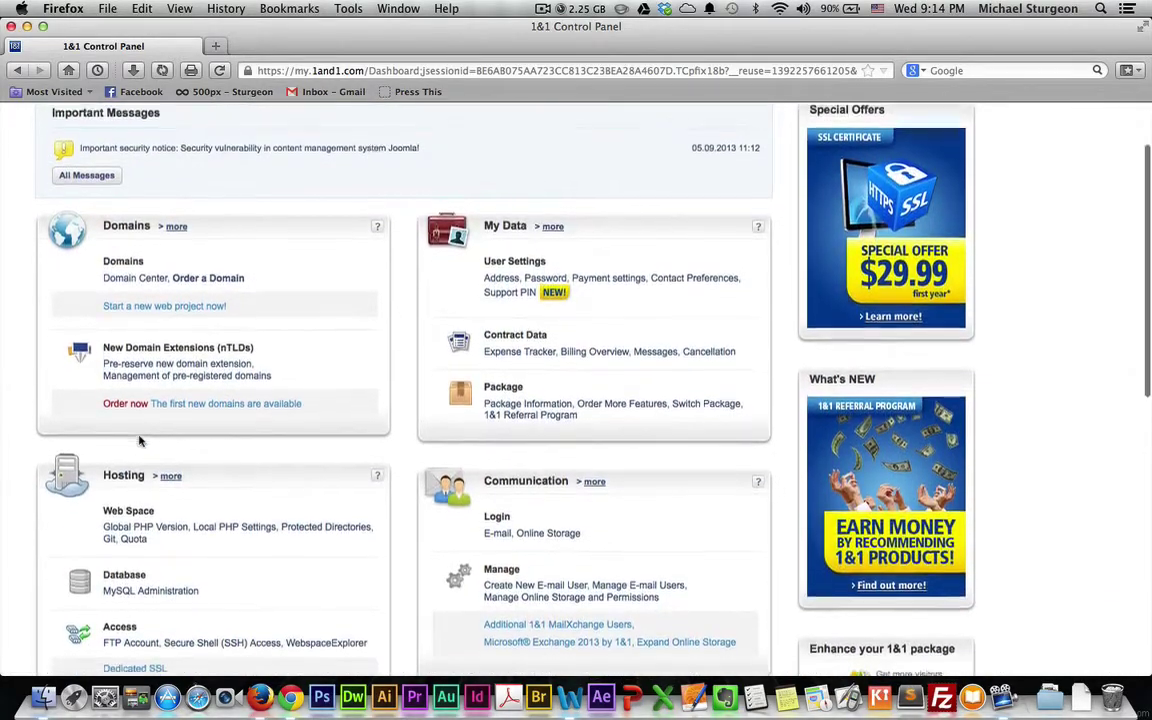
scroll(140, 441, down, 2)
scroll(140, 441, down, 2)
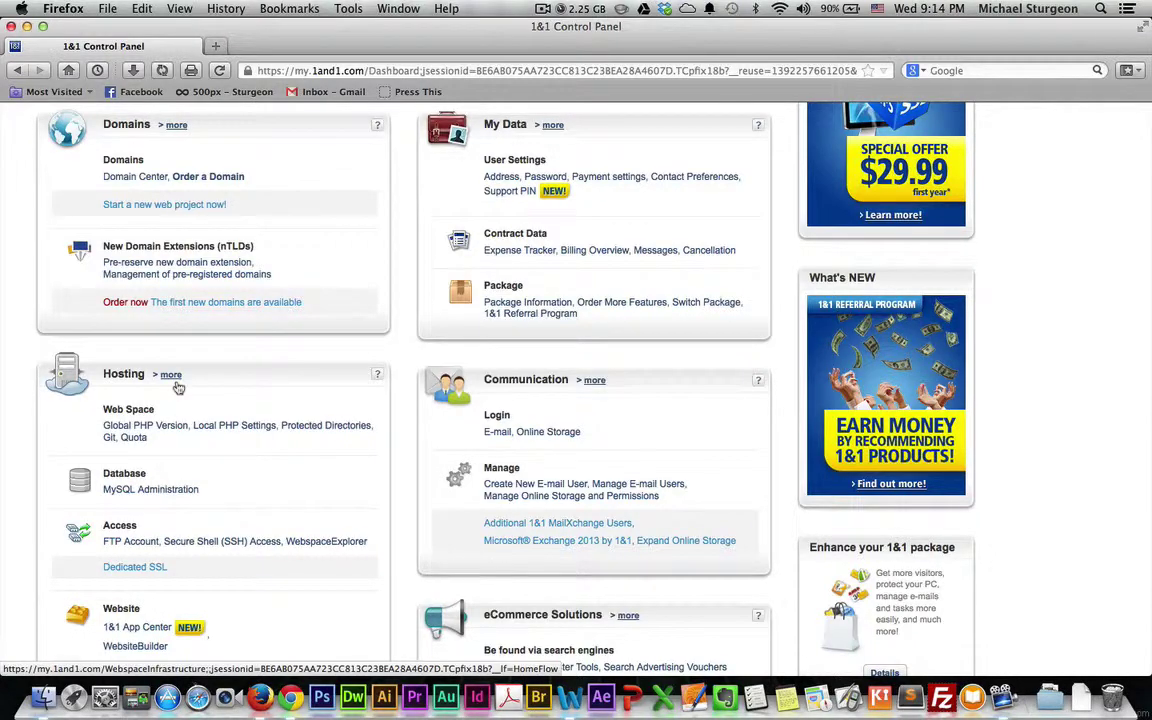
scroll(175, 385, down, 1)
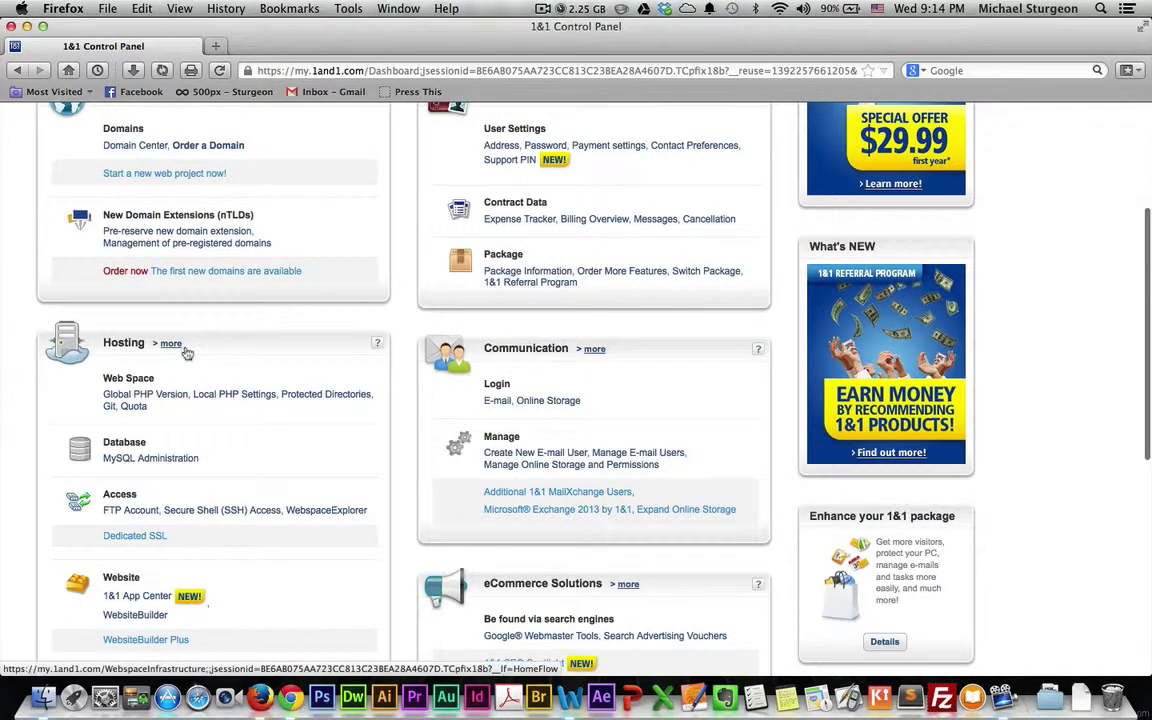
scroll(160, 420, down, 2)
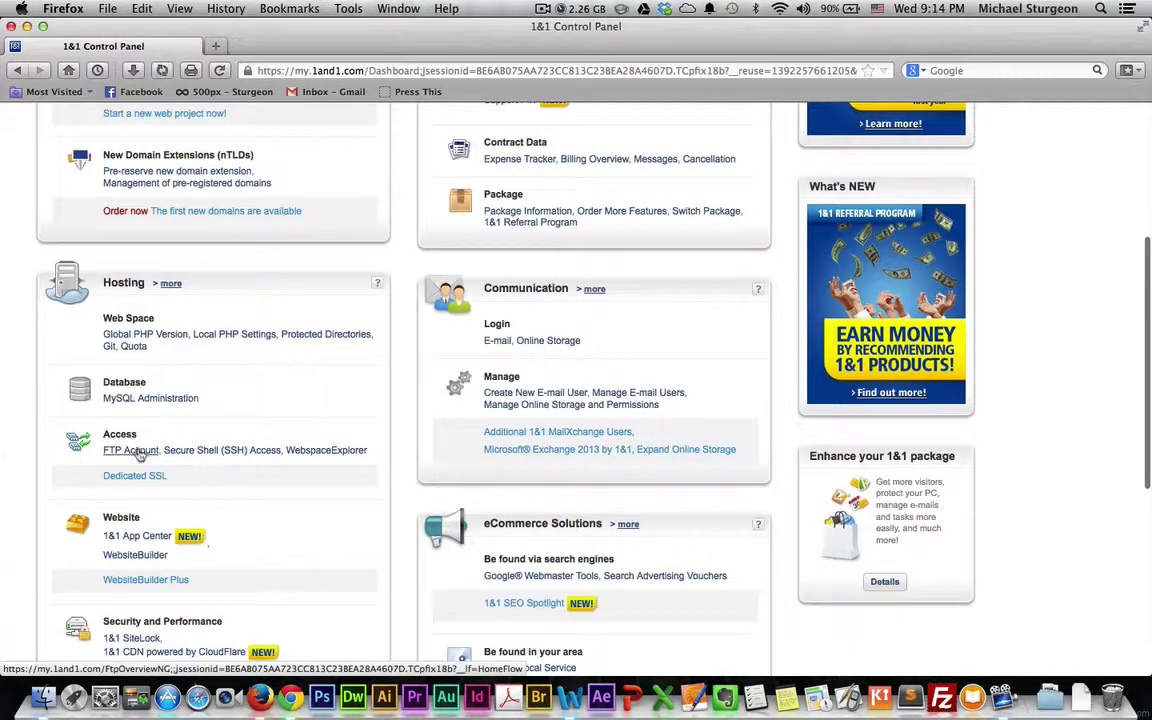
Step: Open the FTP Account page and copy the main FTP account's user name
click(141, 452)
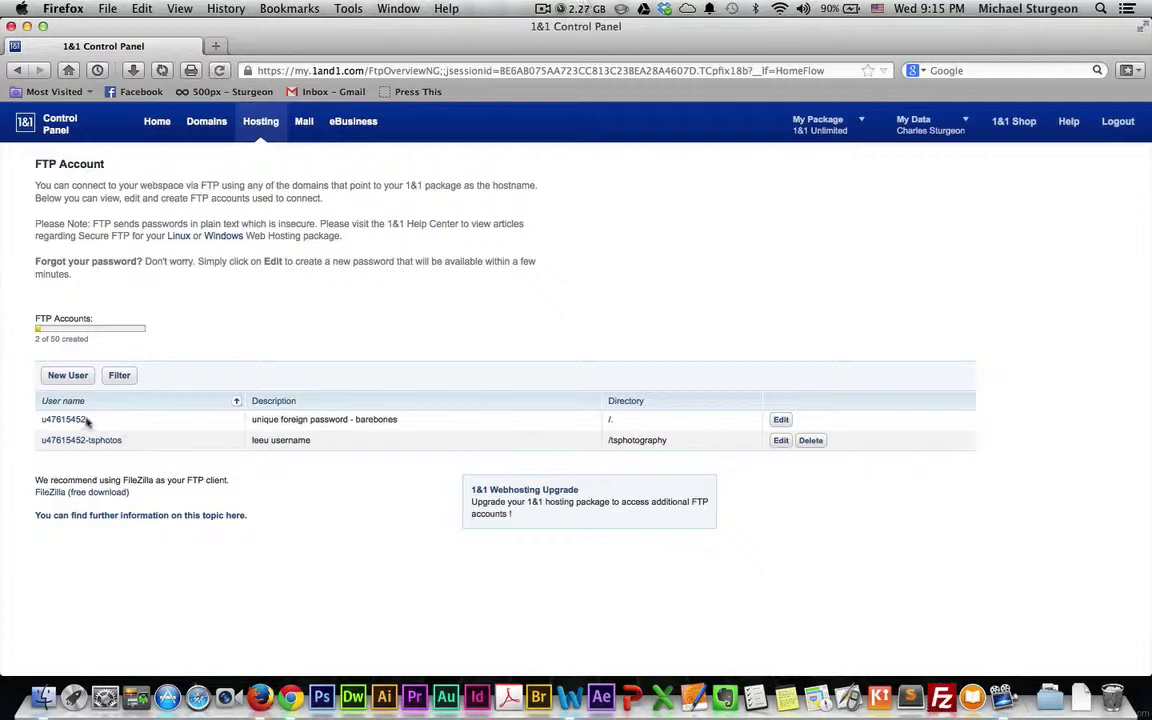
drag(88, 421, 45, 425)
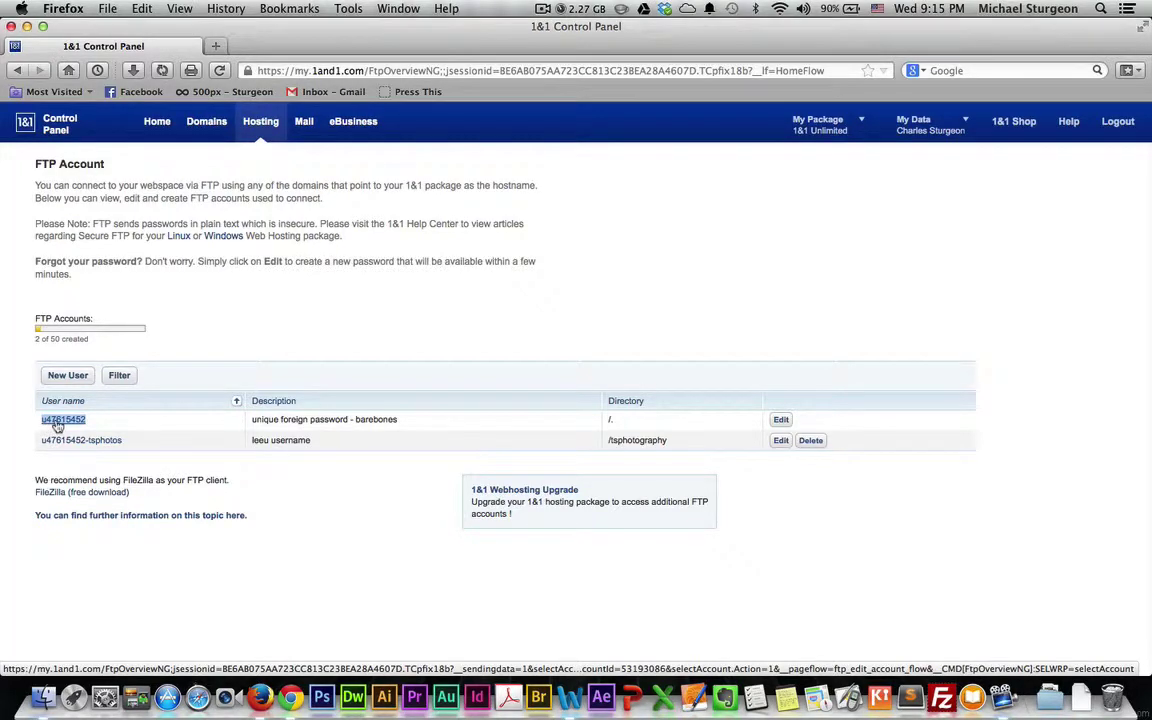
right_click(57, 426)
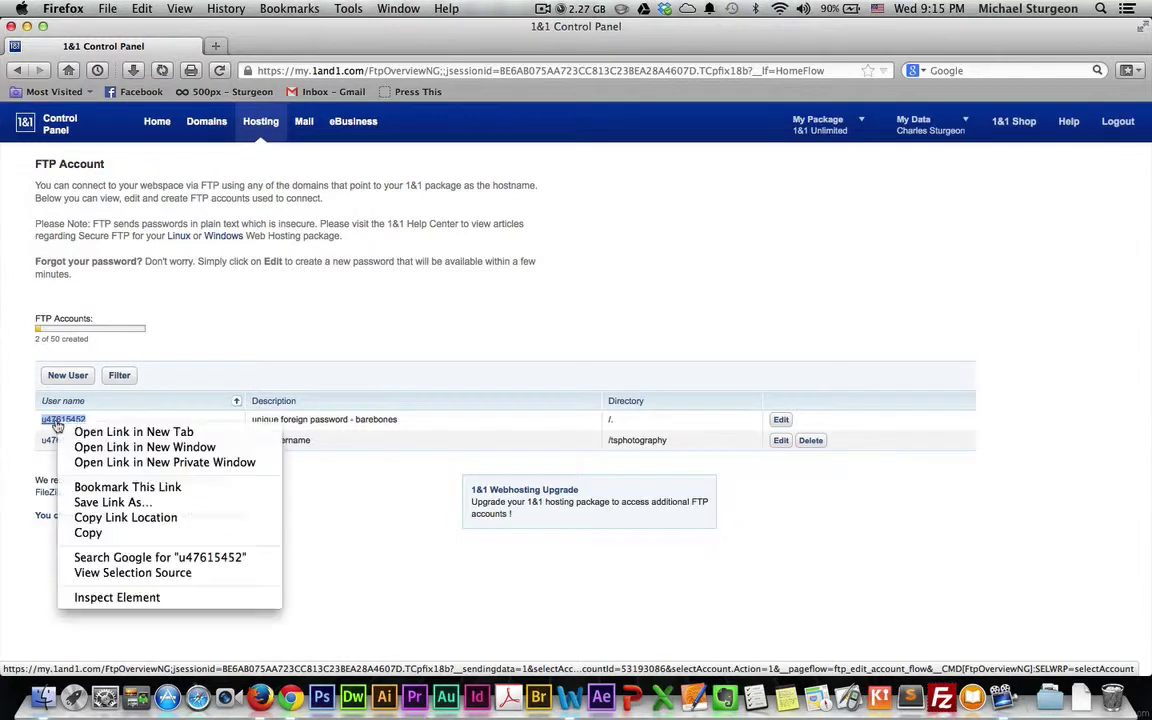
click(90, 533)
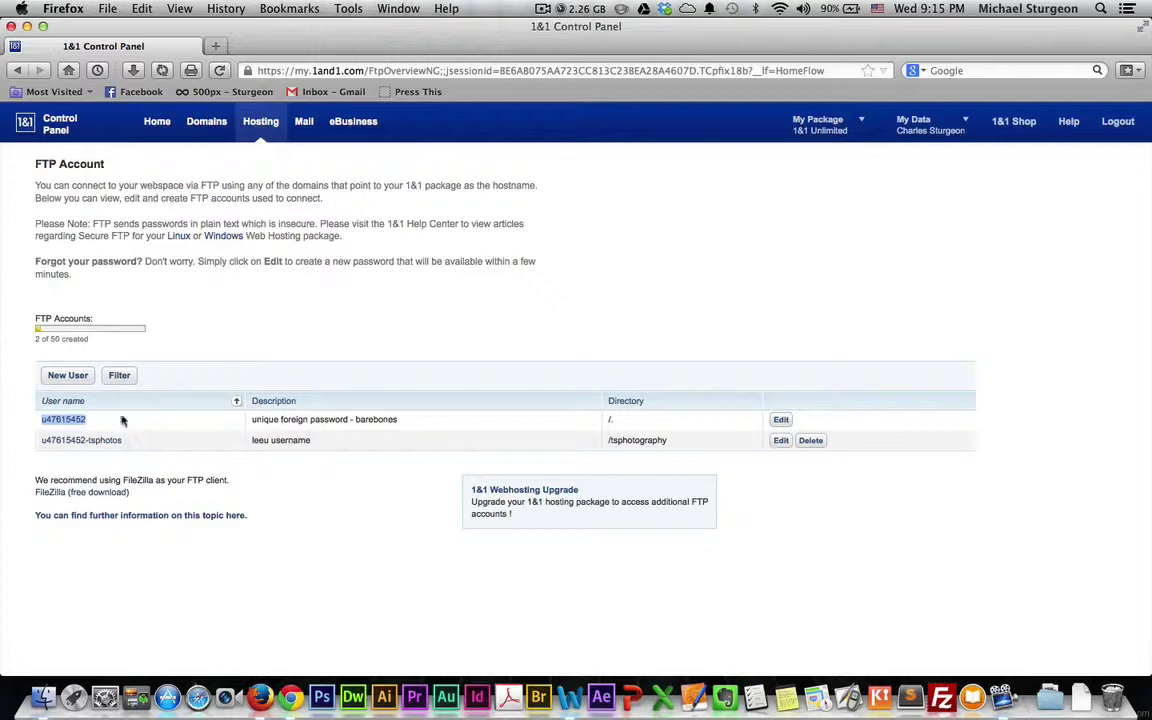
click(61, 427)
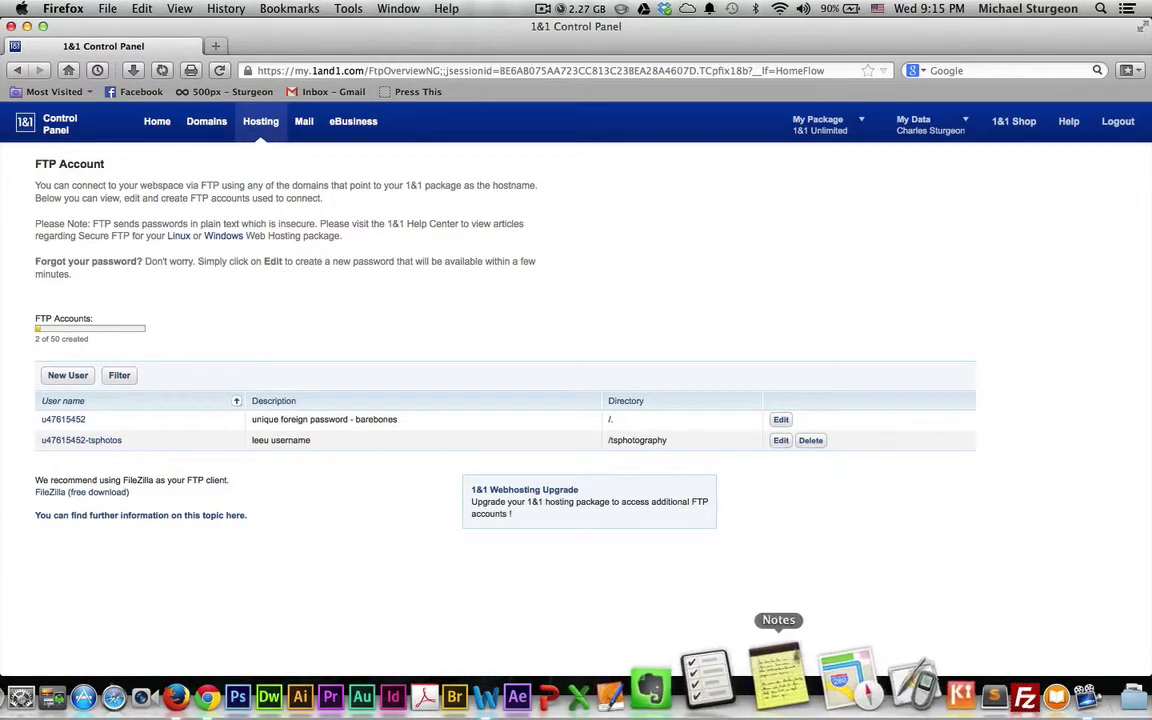
Step: Paste the copied FTP user name into a note in Notes, then return to Firefox
click(787, 684)
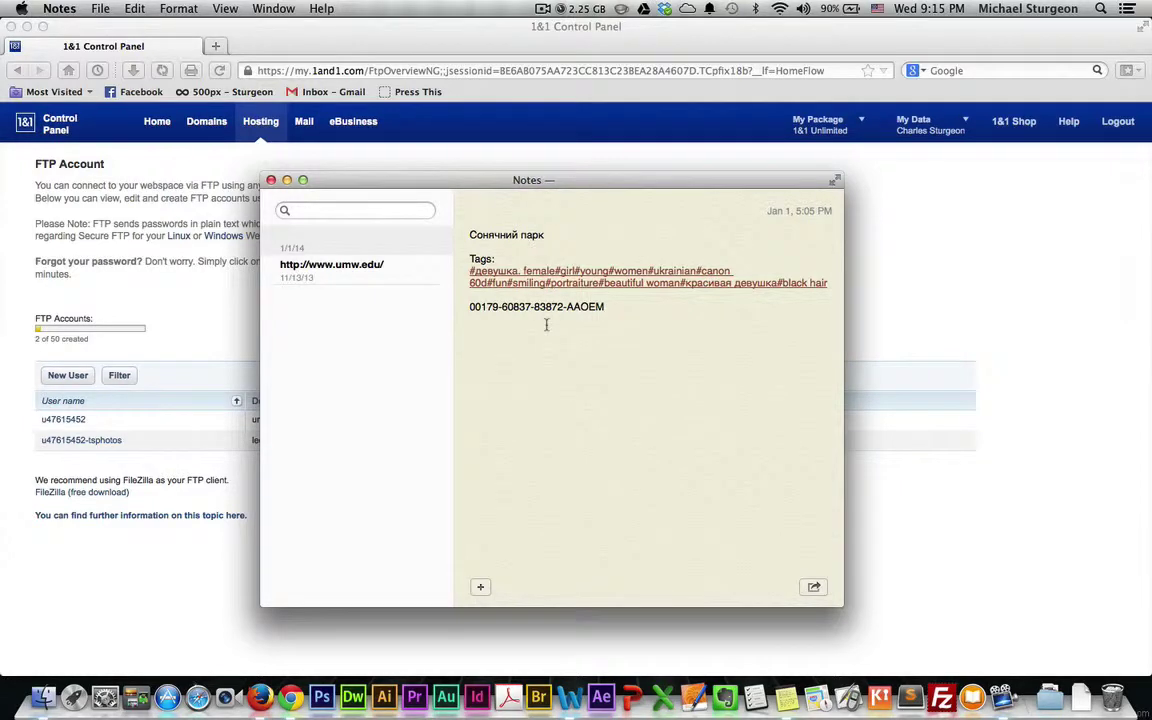
key(super+v)
click(163, 269)
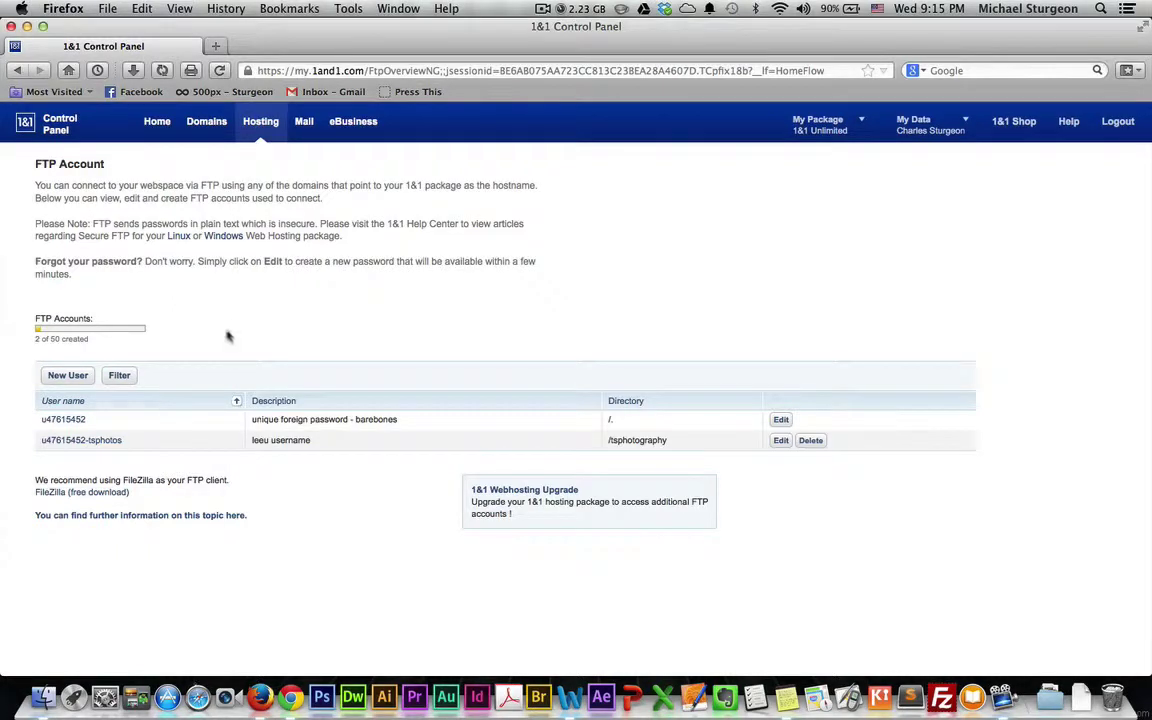
click(786, 417)
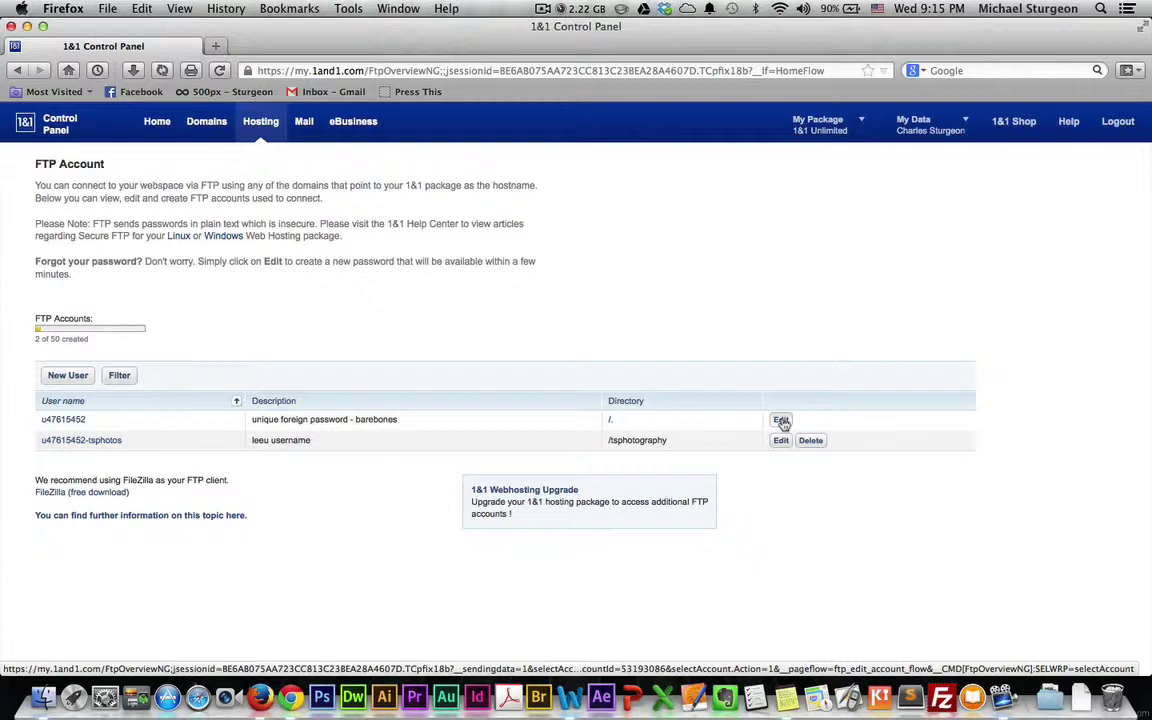
click(783, 421)
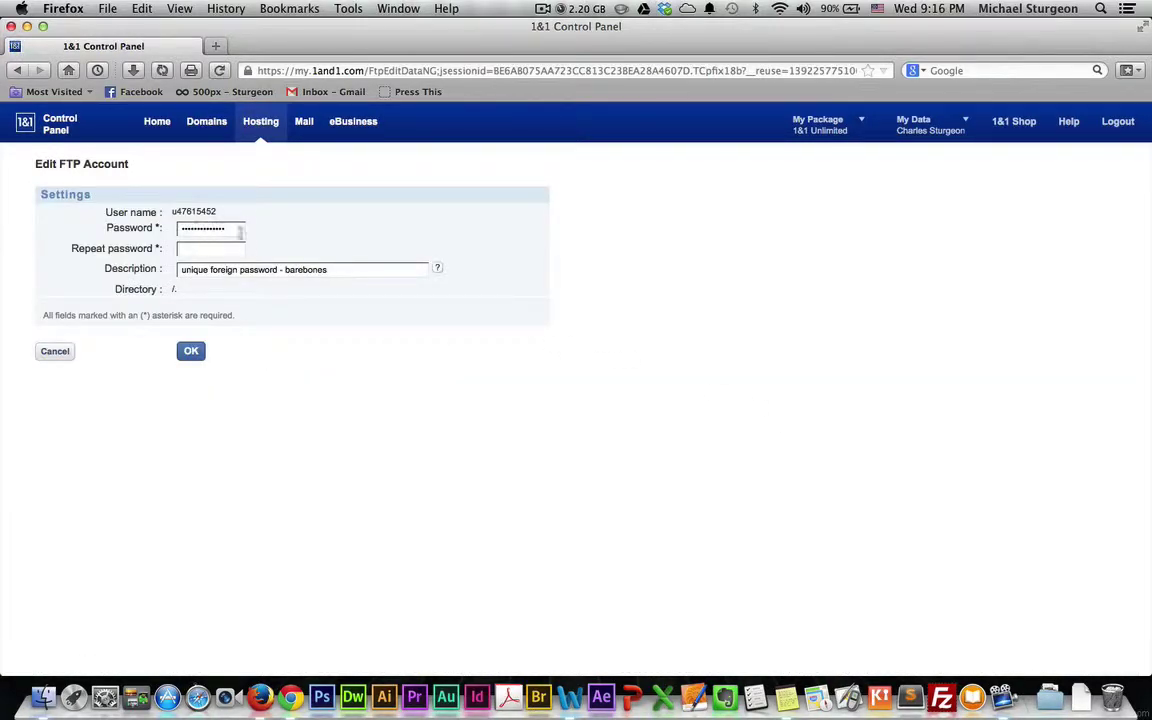
click(232, 227)
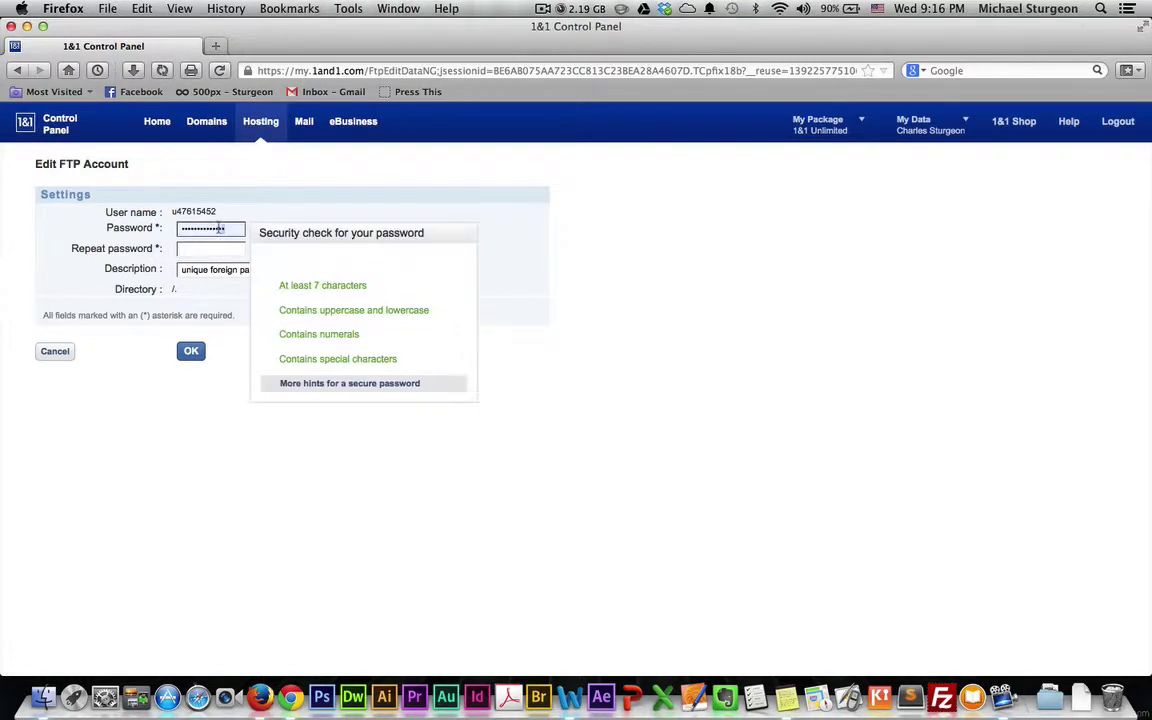
double_click(230, 228)
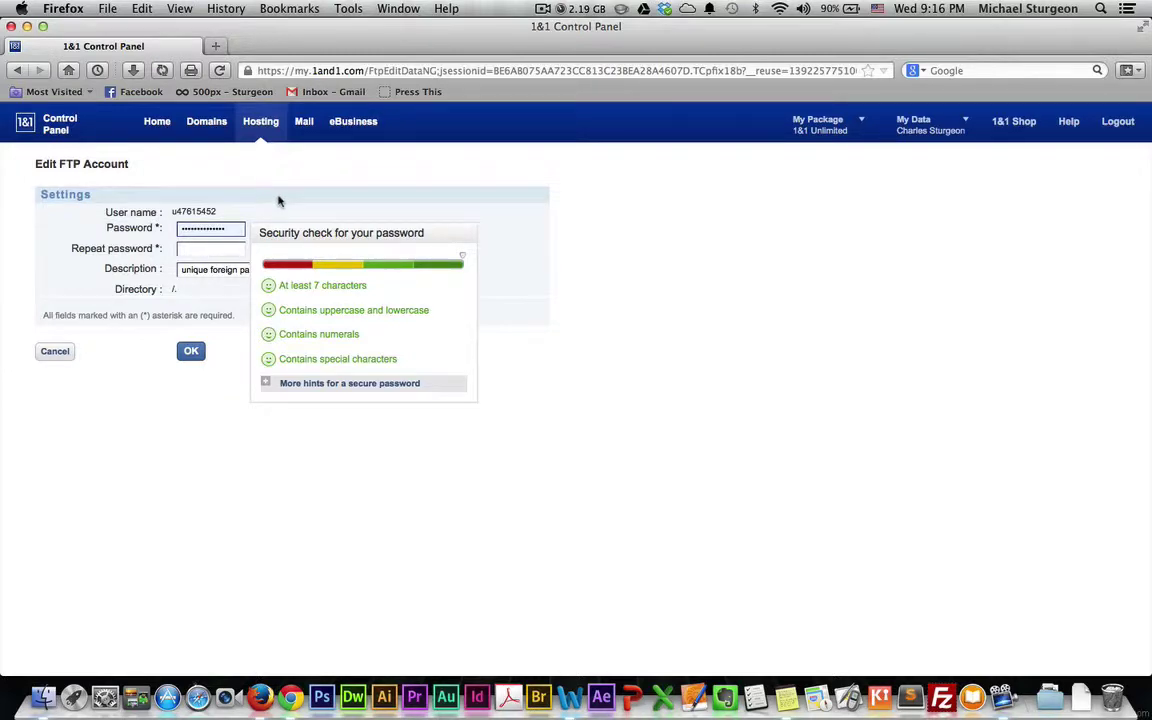
click(232, 269)
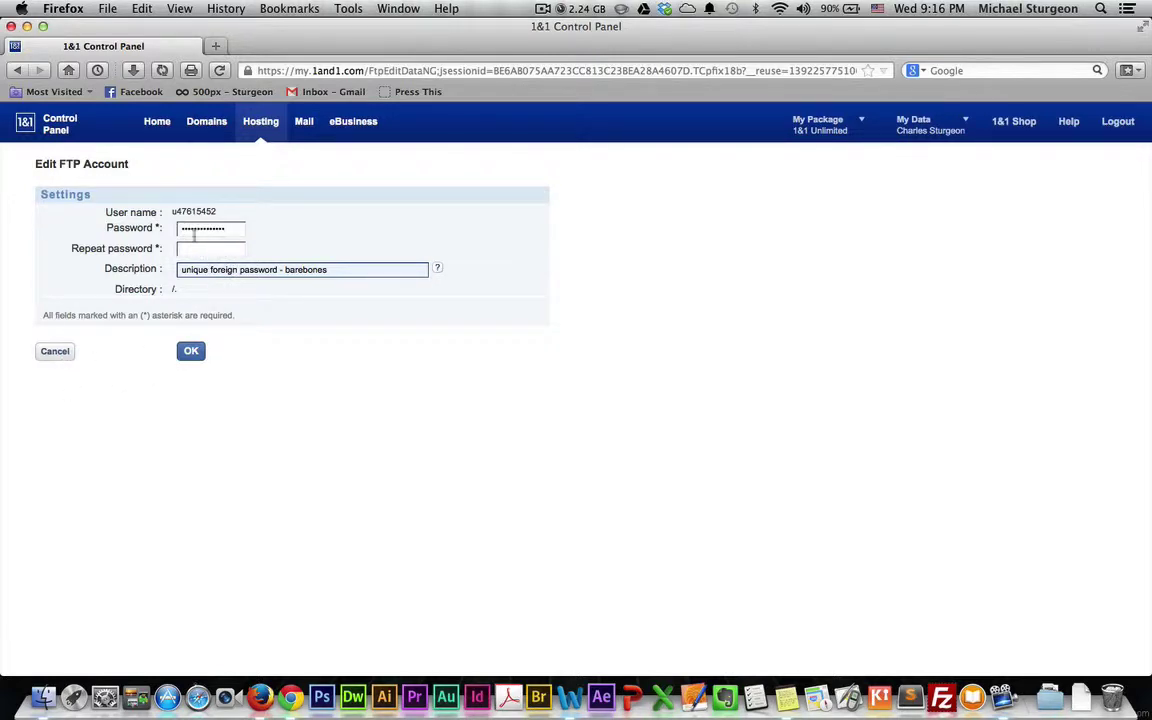
click(54, 352)
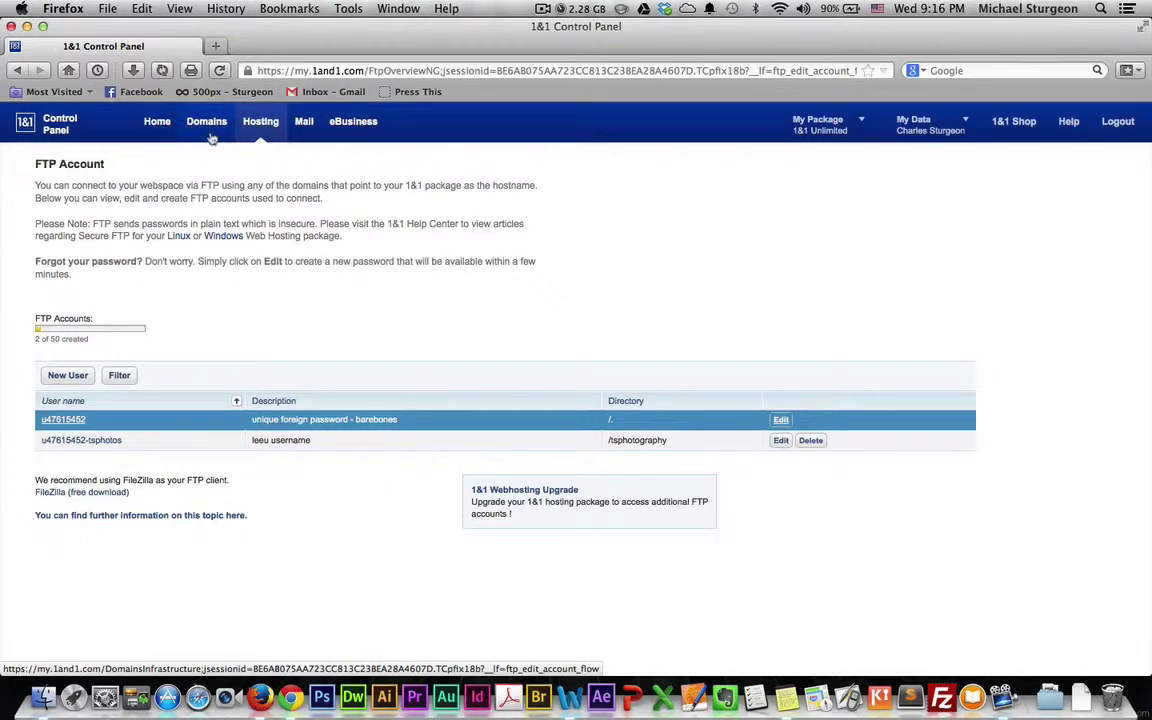
Step: Return to the Control Panel home and open the Domain Center's Domain Overview
click(55, 133)
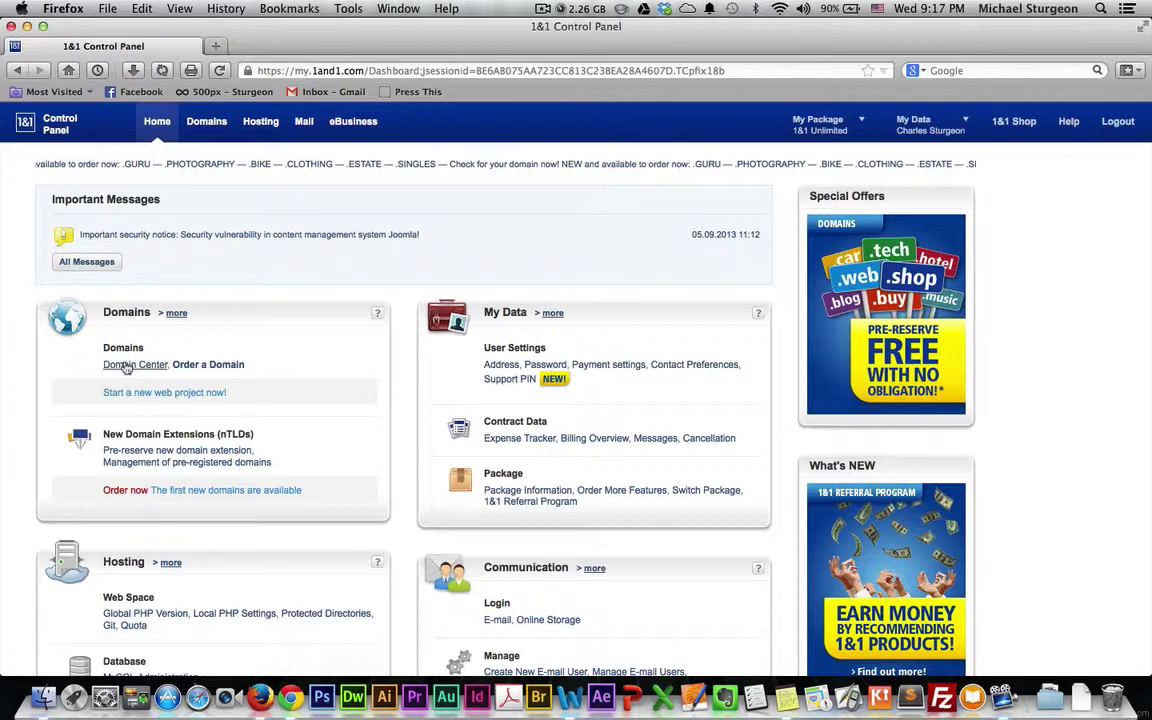
click(127, 366)
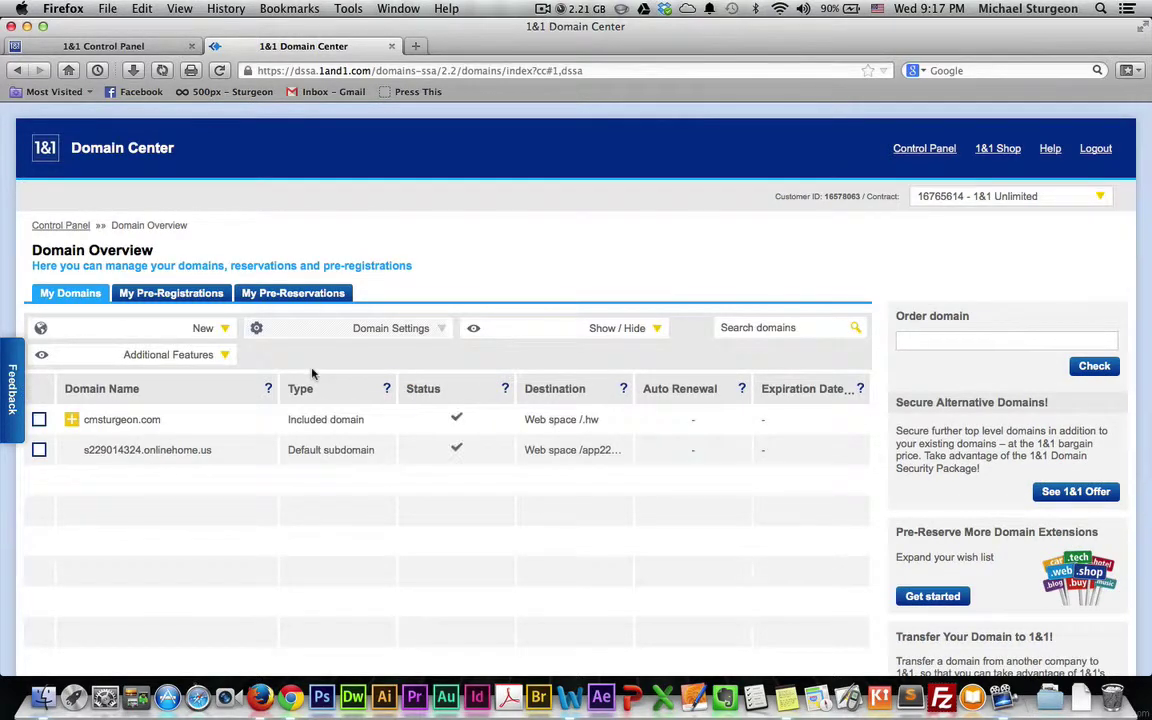
Step: Expand cmsturgeon.com to list its subdomains: blog, comm270, comm273, dev and hw
scroll(312, 374, down, 2)
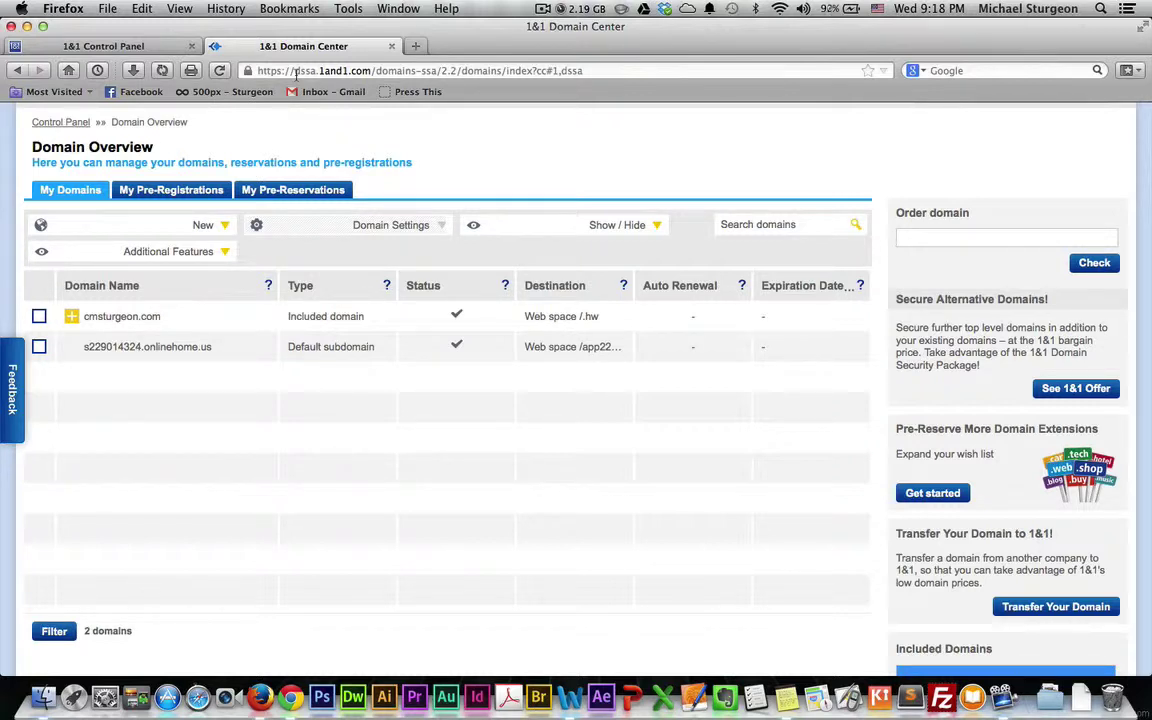
click(72, 318)
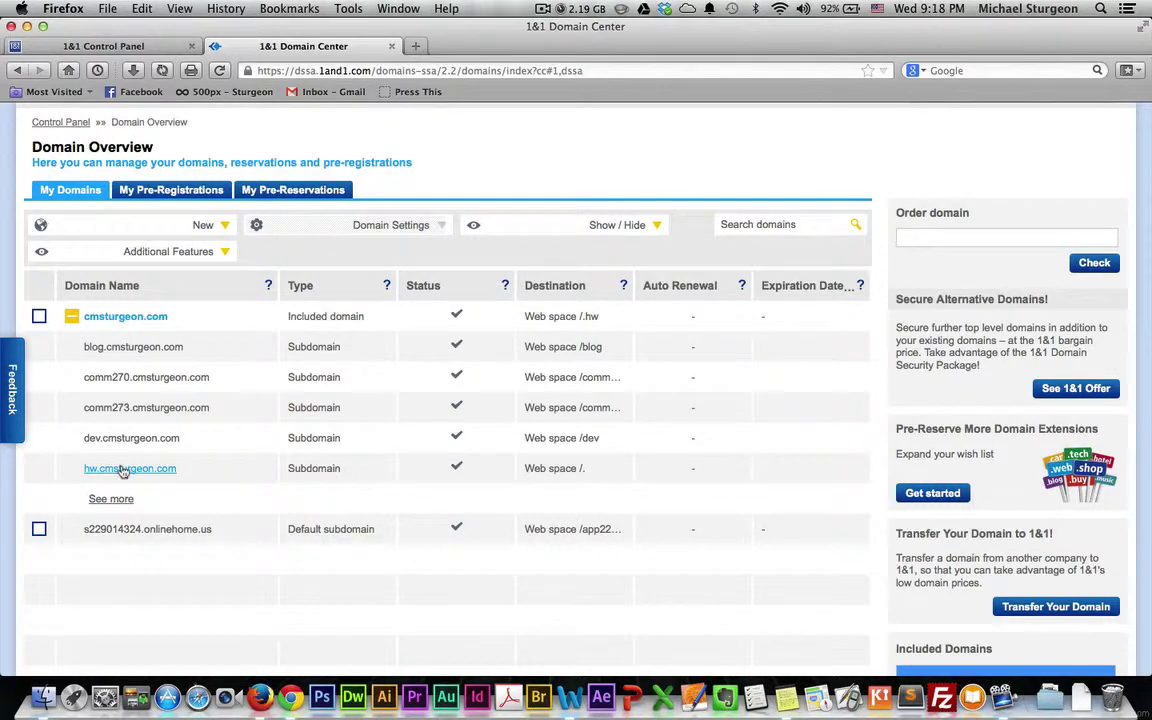
mouse_move(456, 467)
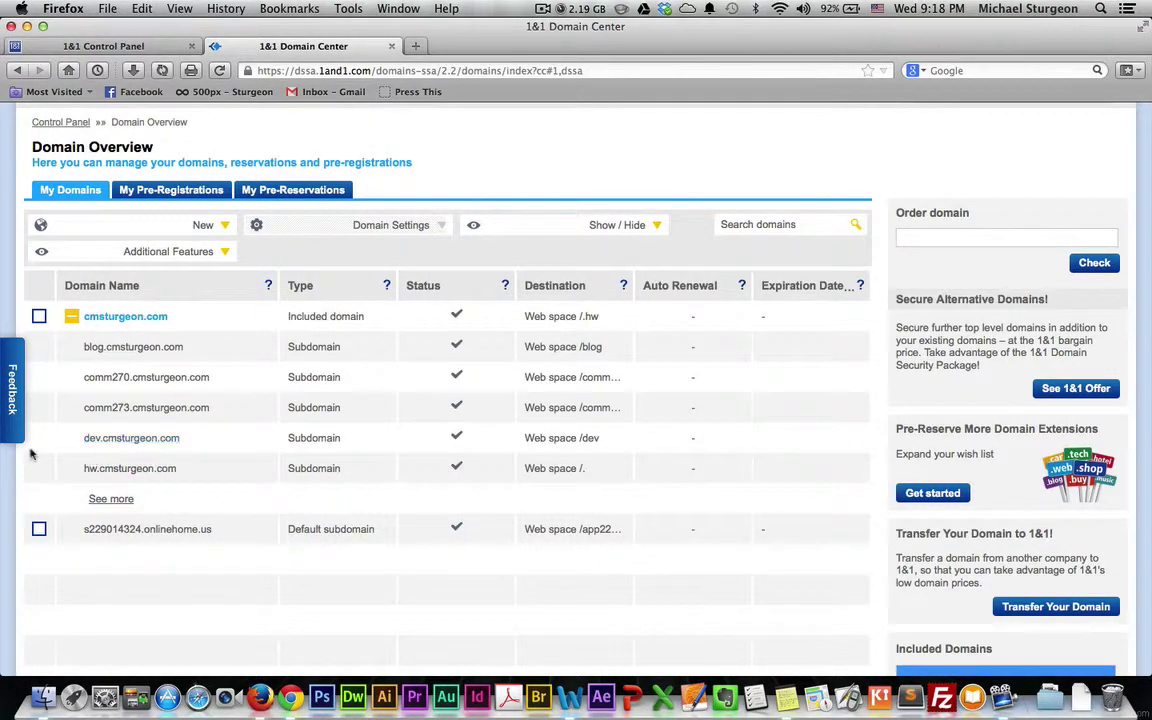
click(39, 318)
click(39, 318)
Step: Open cmsturgeon.com's Domain Settings and choose New > Create Subdomain
click(112, 469)
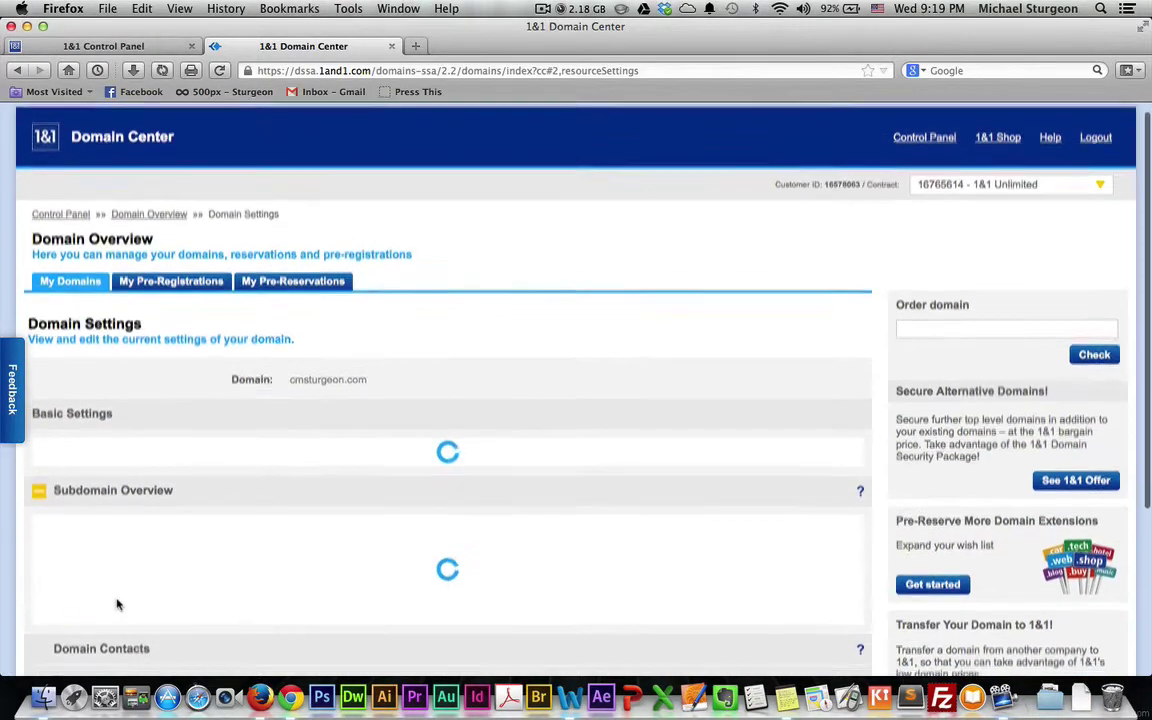
scroll(118, 603, down, 3)
scroll(118, 603, down, 3)
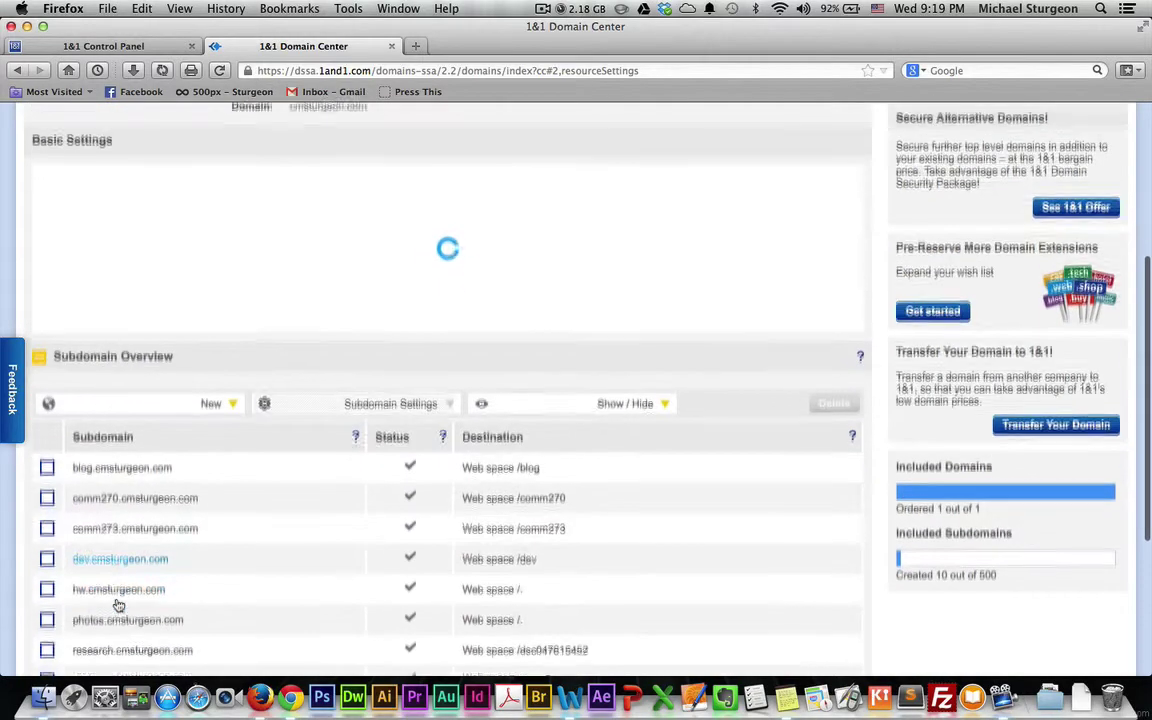
scroll(118, 604, down, 4)
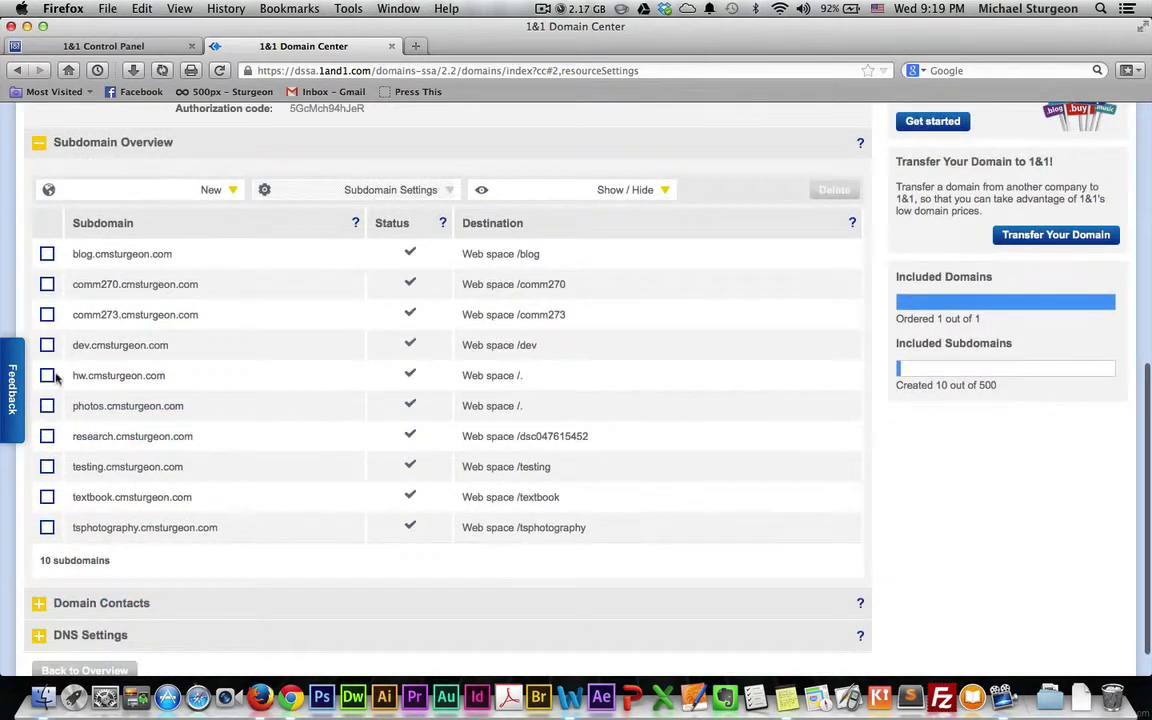
click(47, 376)
scroll(49, 382, up, 5)
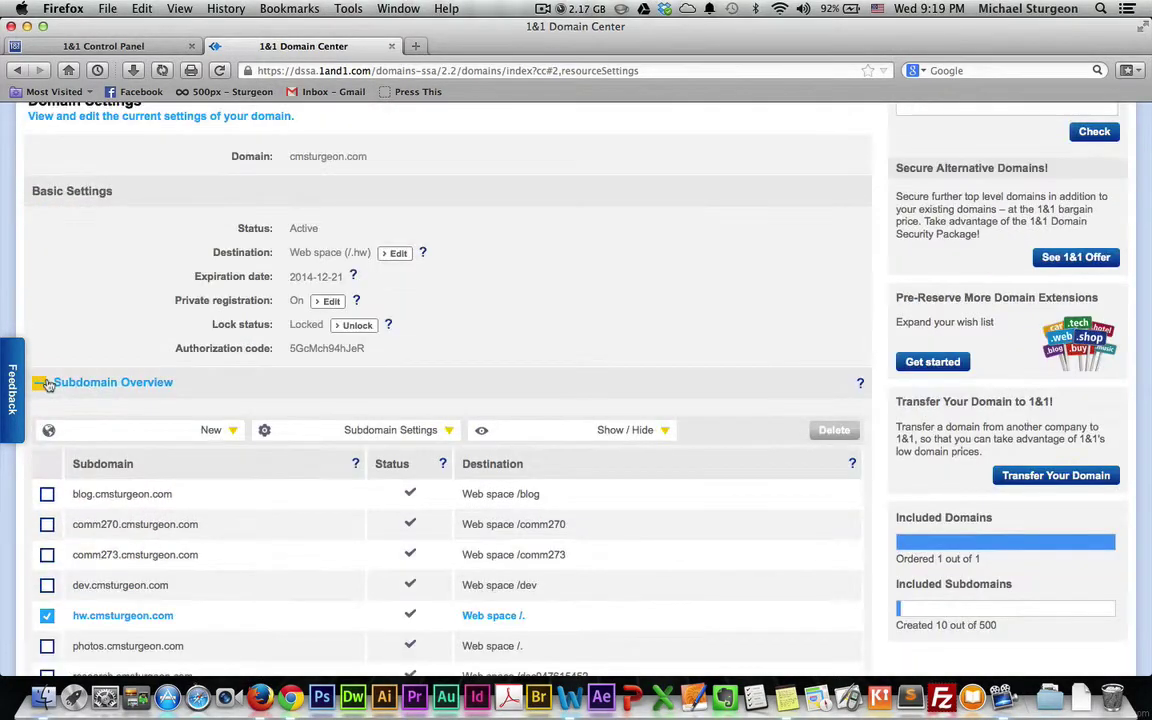
scroll(48, 386, down, 3)
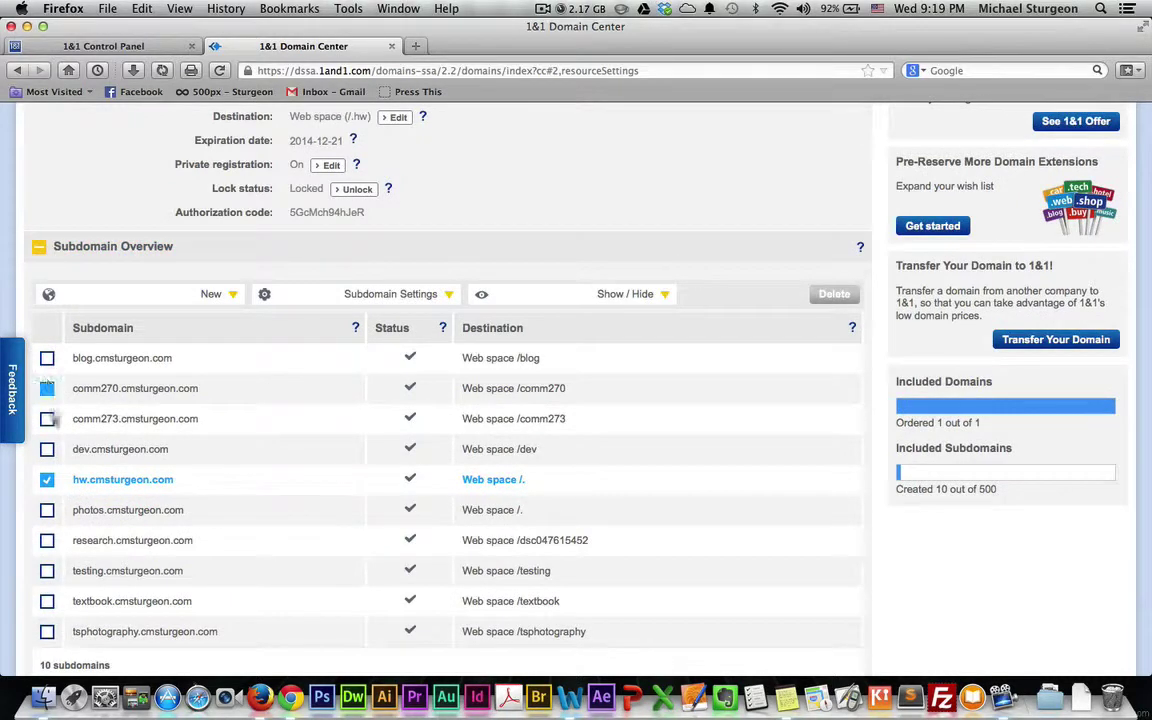
click(48, 483)
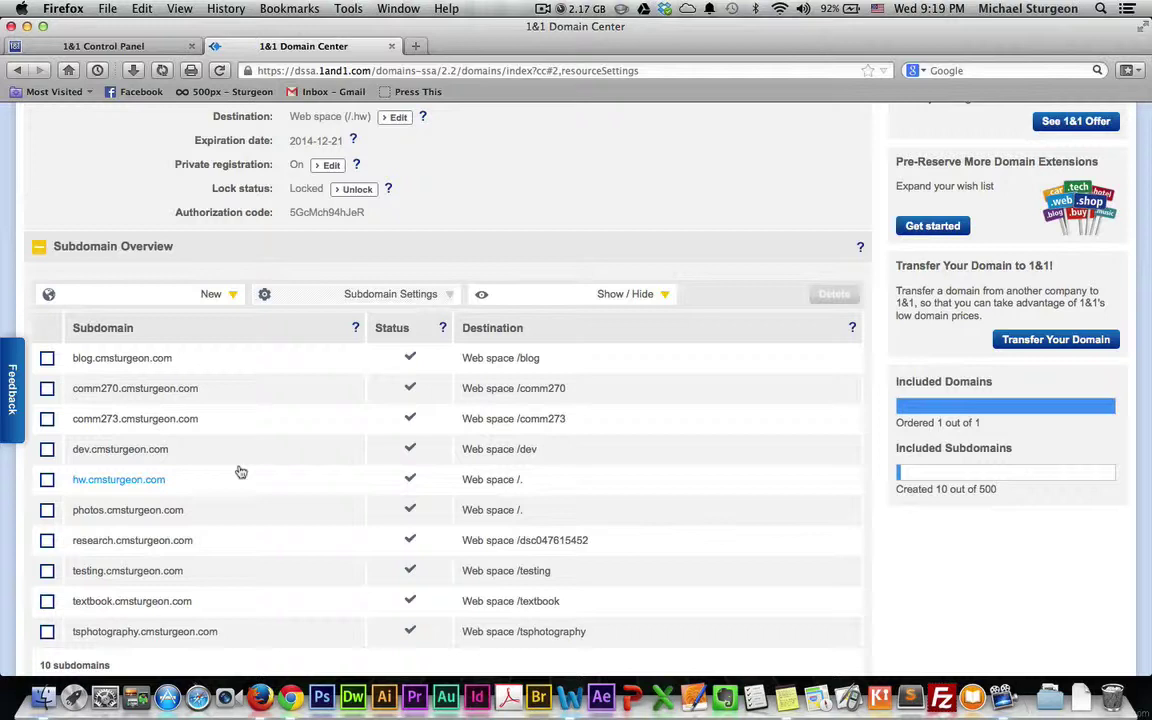
click(231, 297)
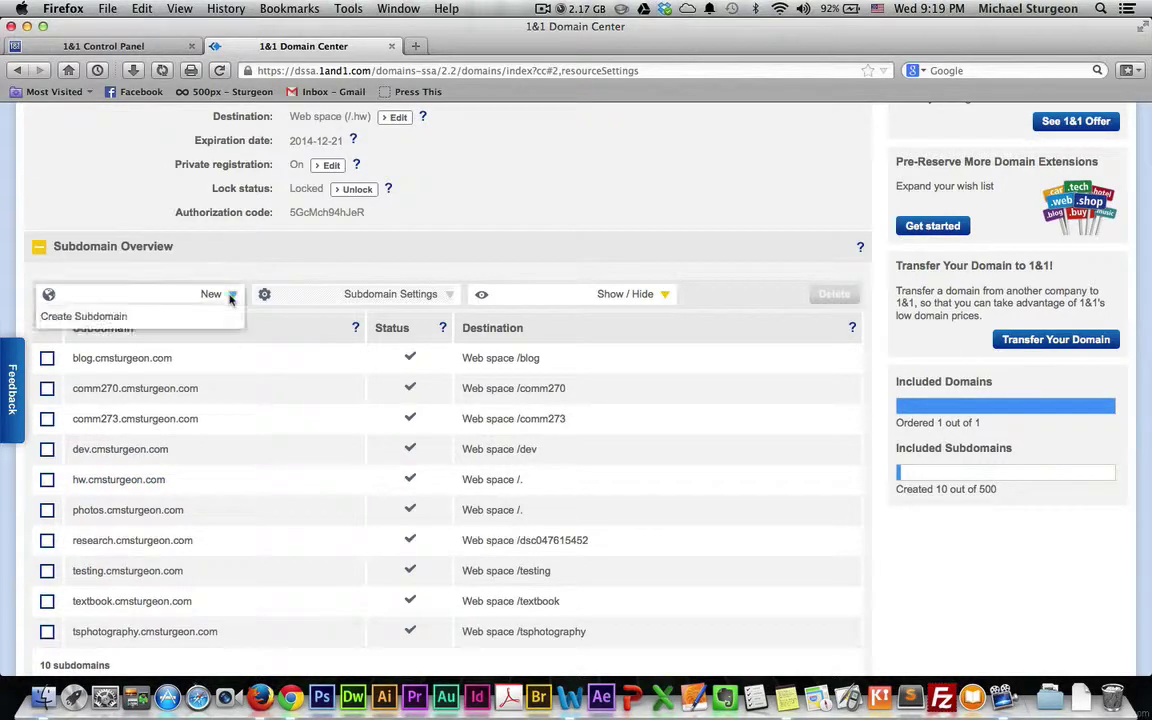
click(115, 318)
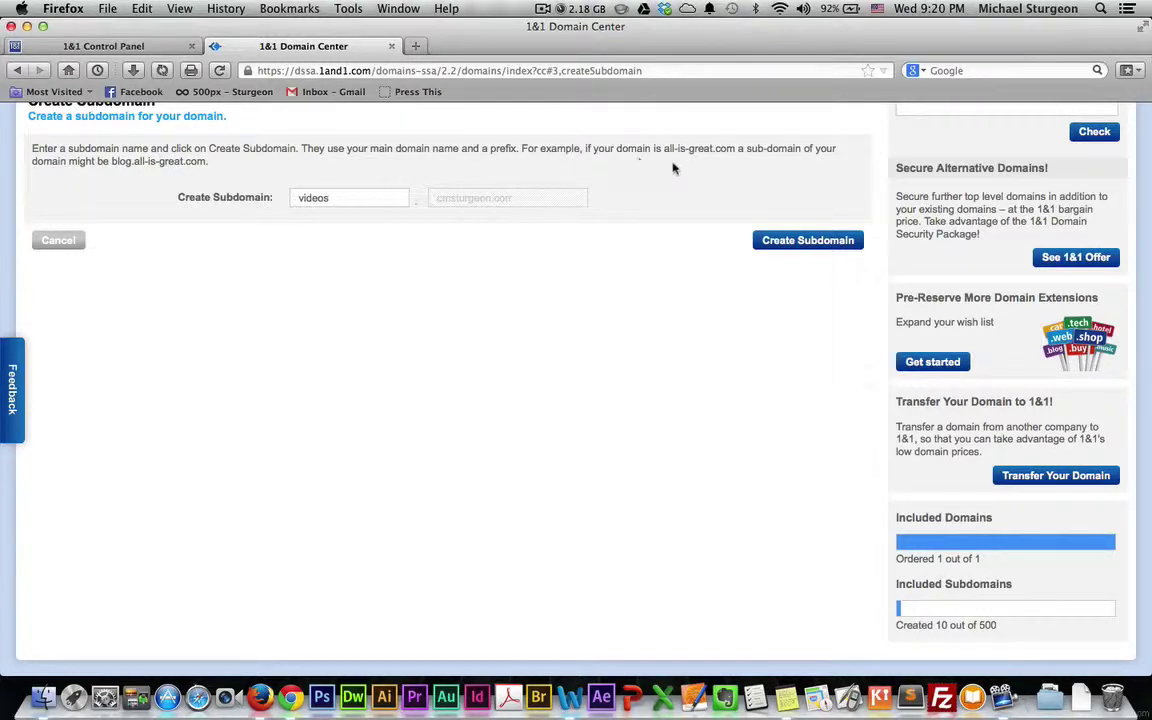
Step: Create the 'videos' subdomain, bringing the subdomain count to 11 of 500
click(800, 242)
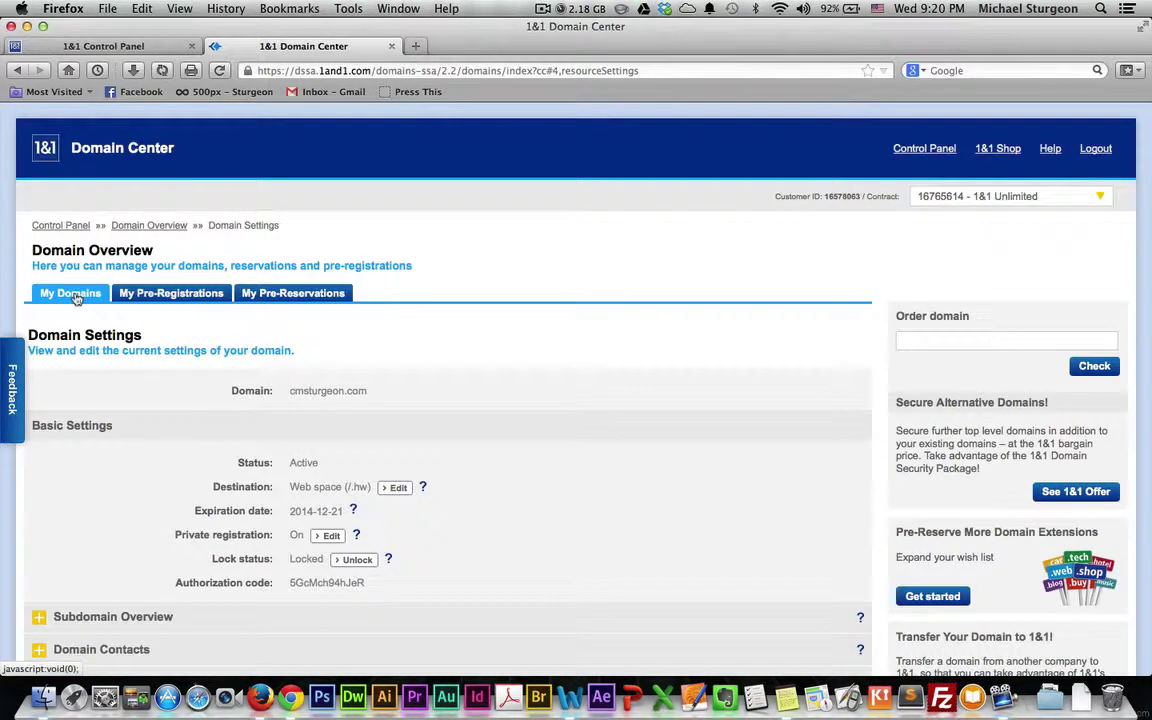
Step: From My Domains, select cmsturgeon.com and open its Domain Settings > Edit Destination page
click(73, 295)
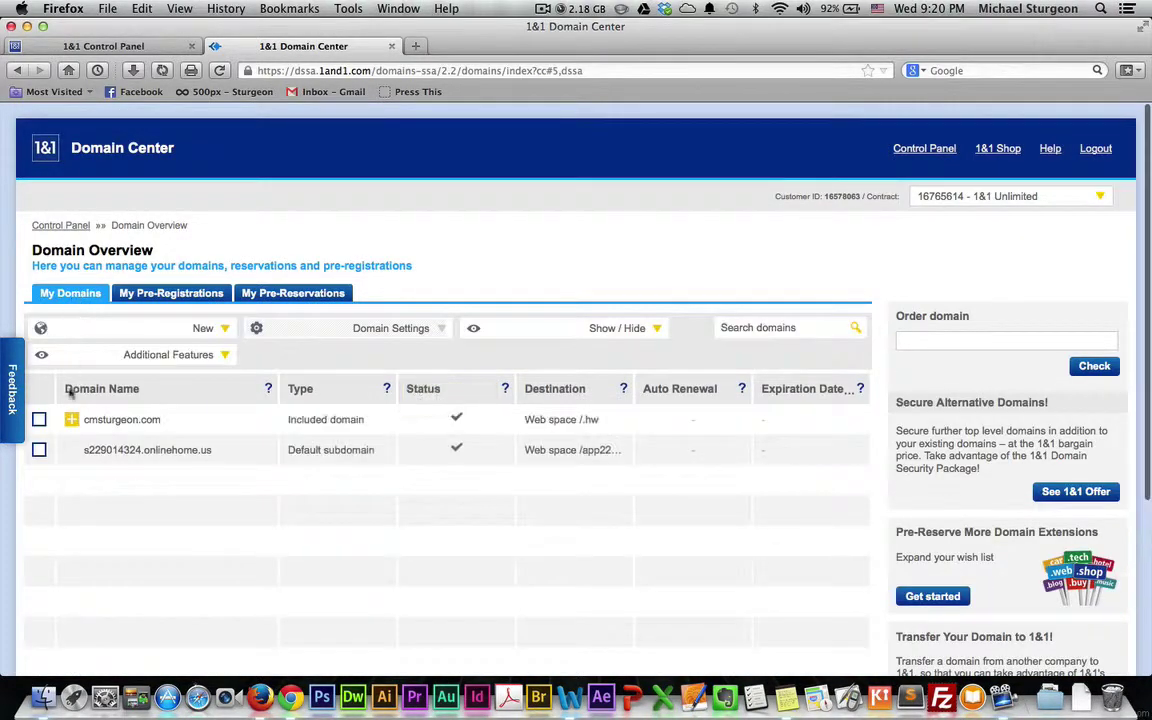
click(72, 420)
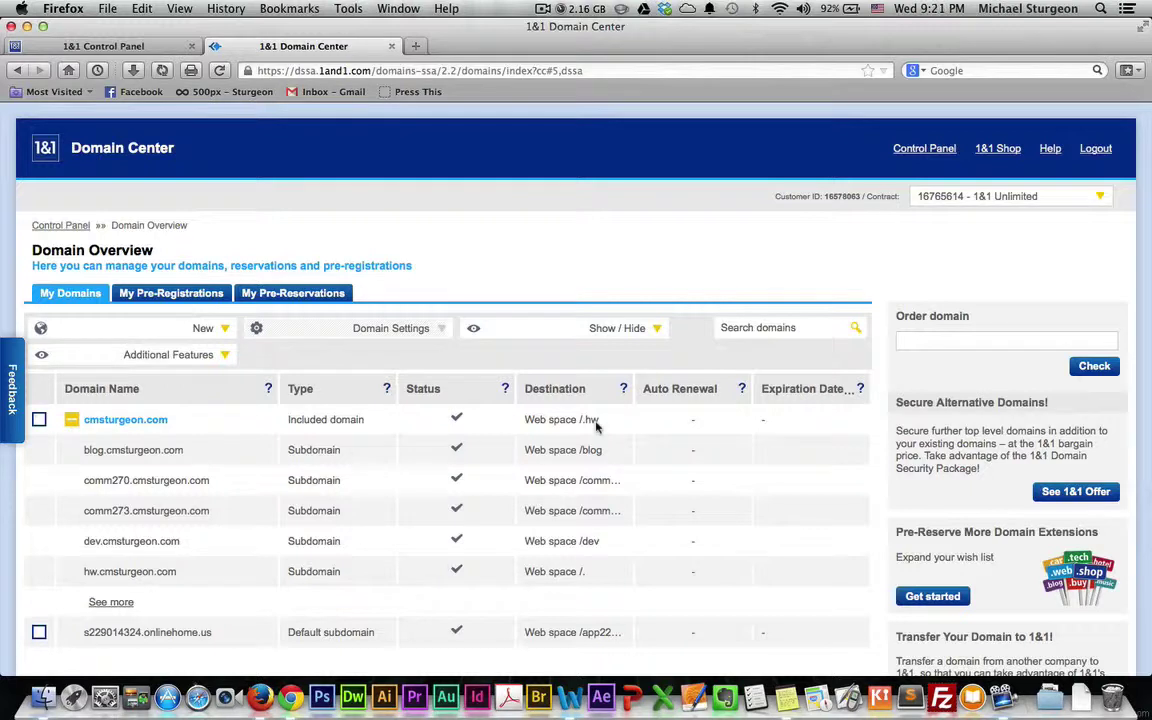
click(39, 420)
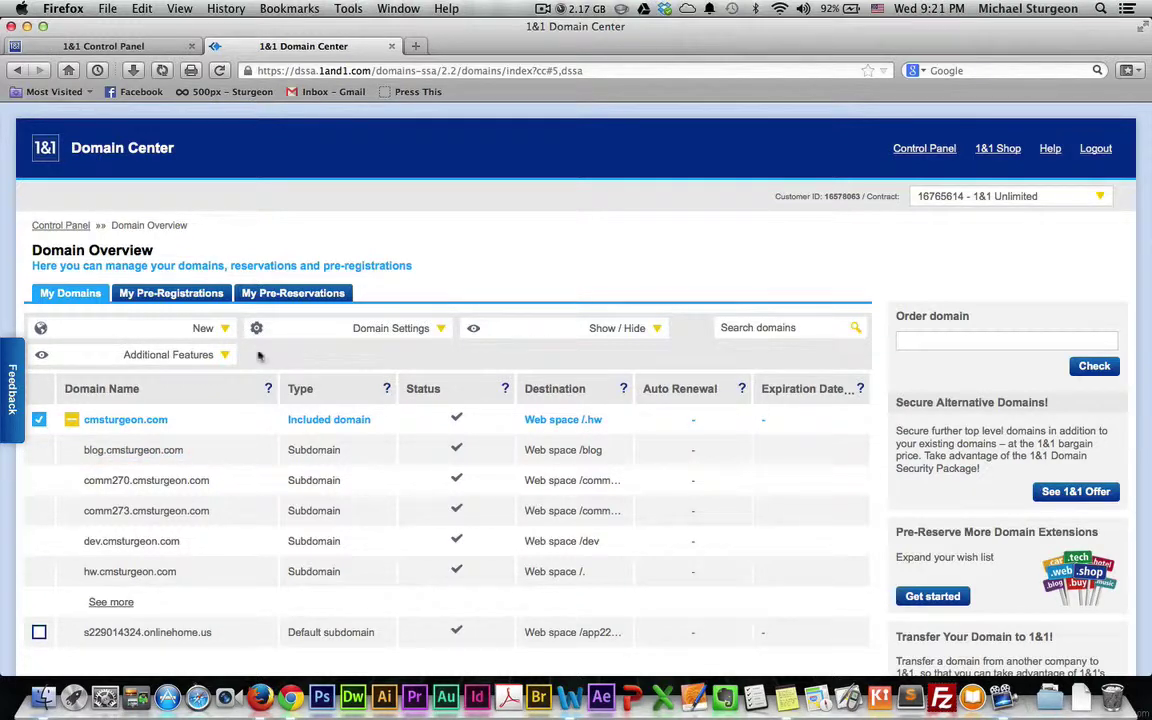
click(226, 330)
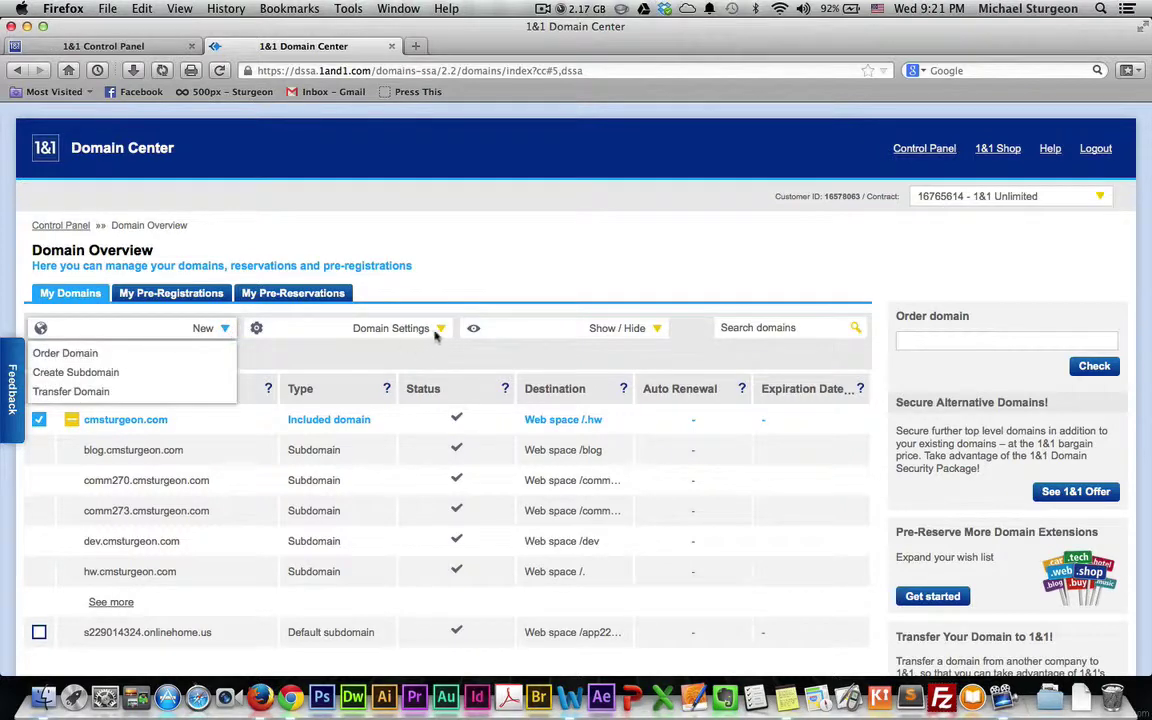
click(441, 329)
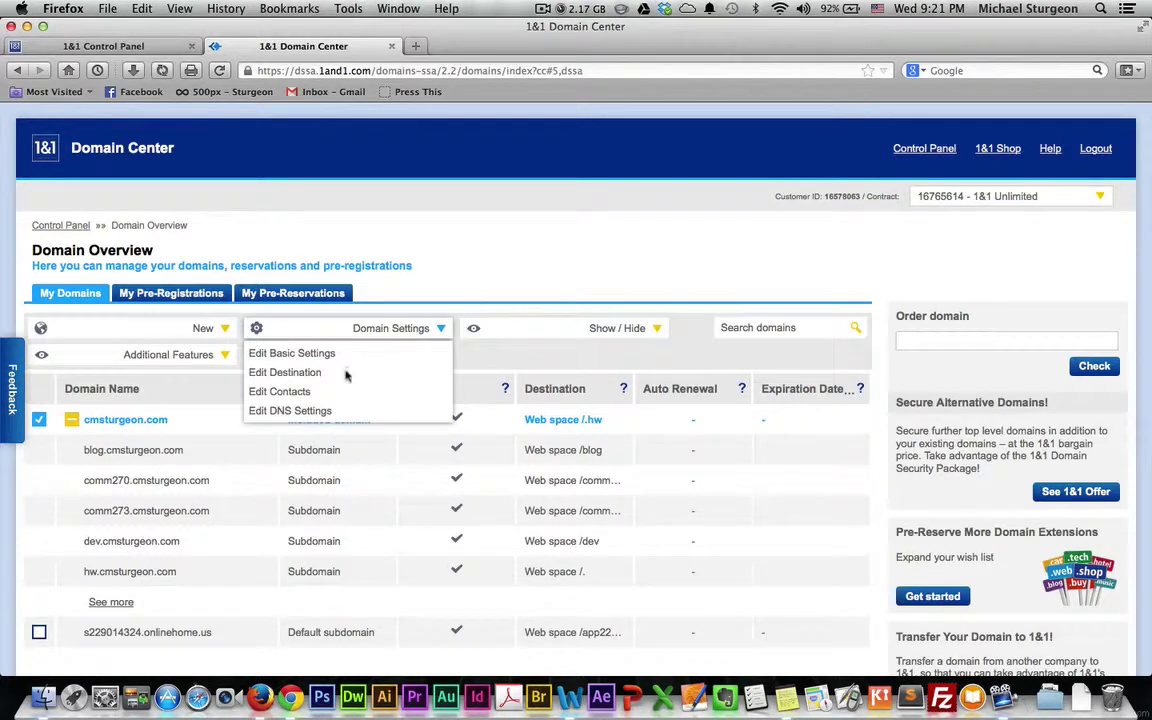
click(298, 373)
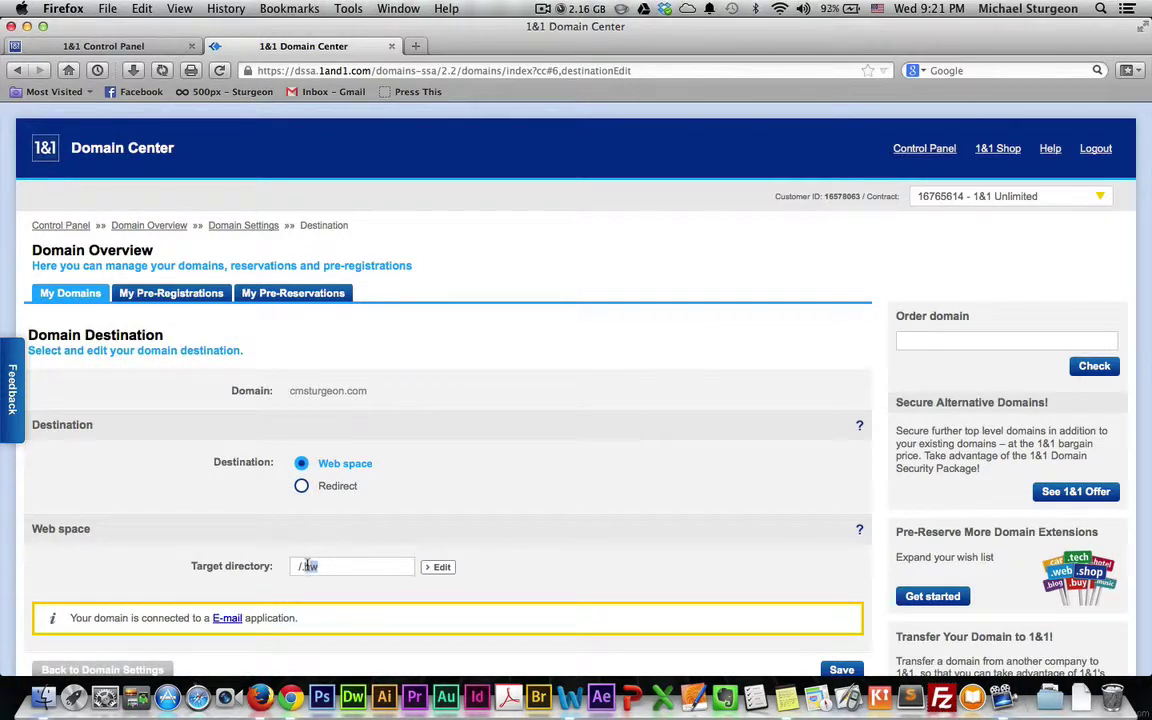
Step: Change cmsturgeon.com's target directory from '/.hw' to '/.' and save, confirming the change
key(BackSpace)
scroll(443, 580, down, 4)
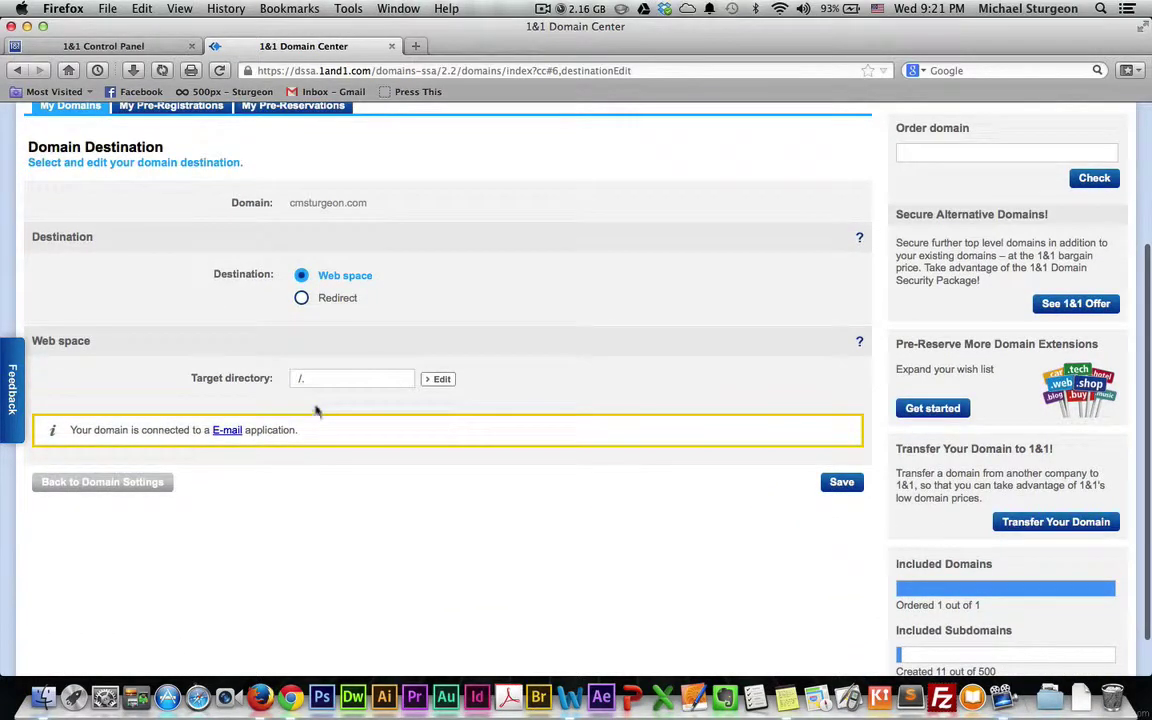
click(838, 485)
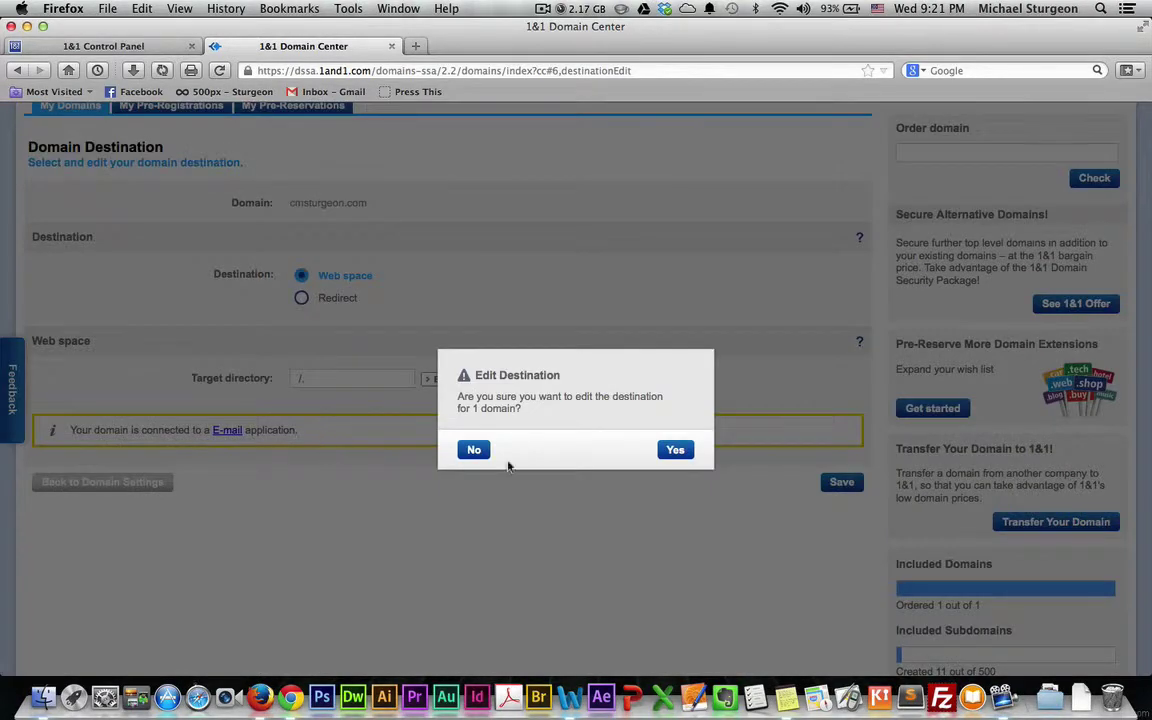
click(675, 451)
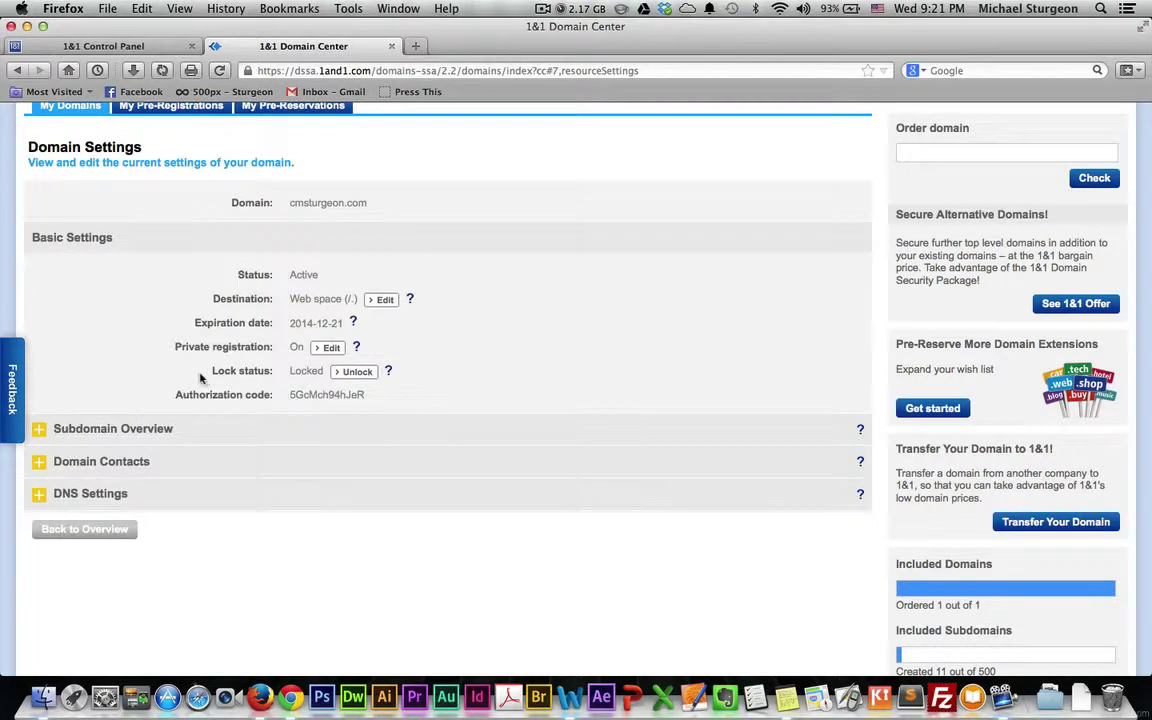
Step: In the Subdomain Overview, select hw.cmsturgeon.com and show its Subdomain Settings options
click(39, 430)
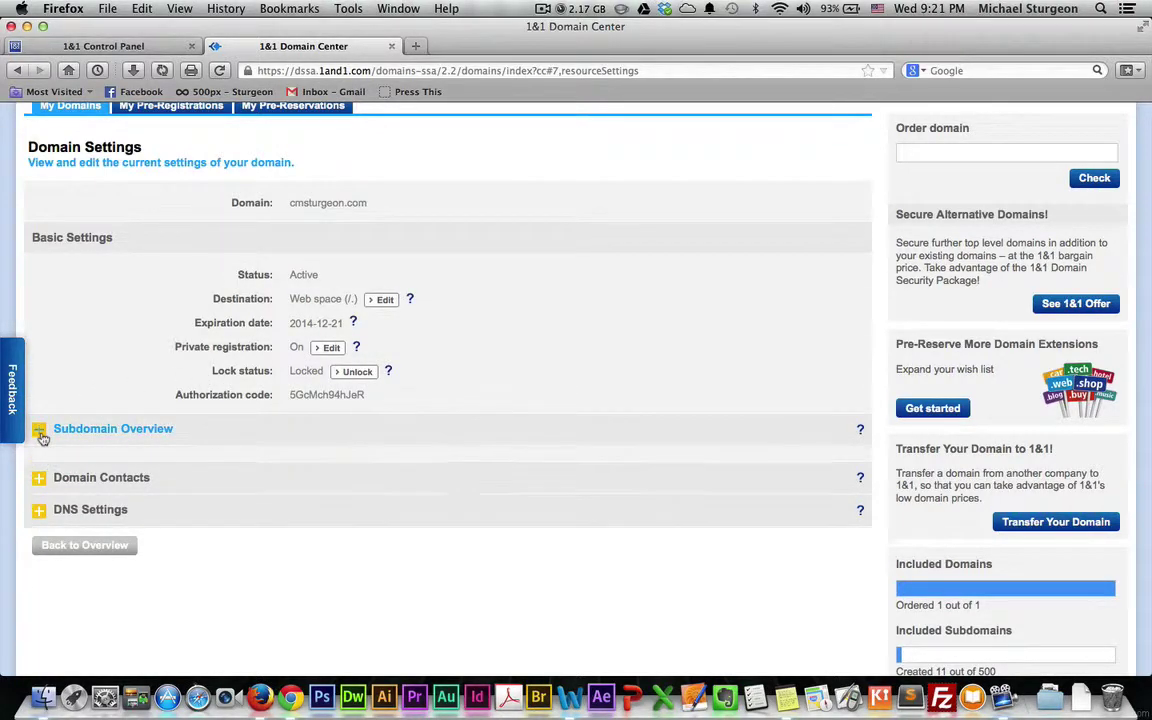
scroll(46, 373, down, 6)
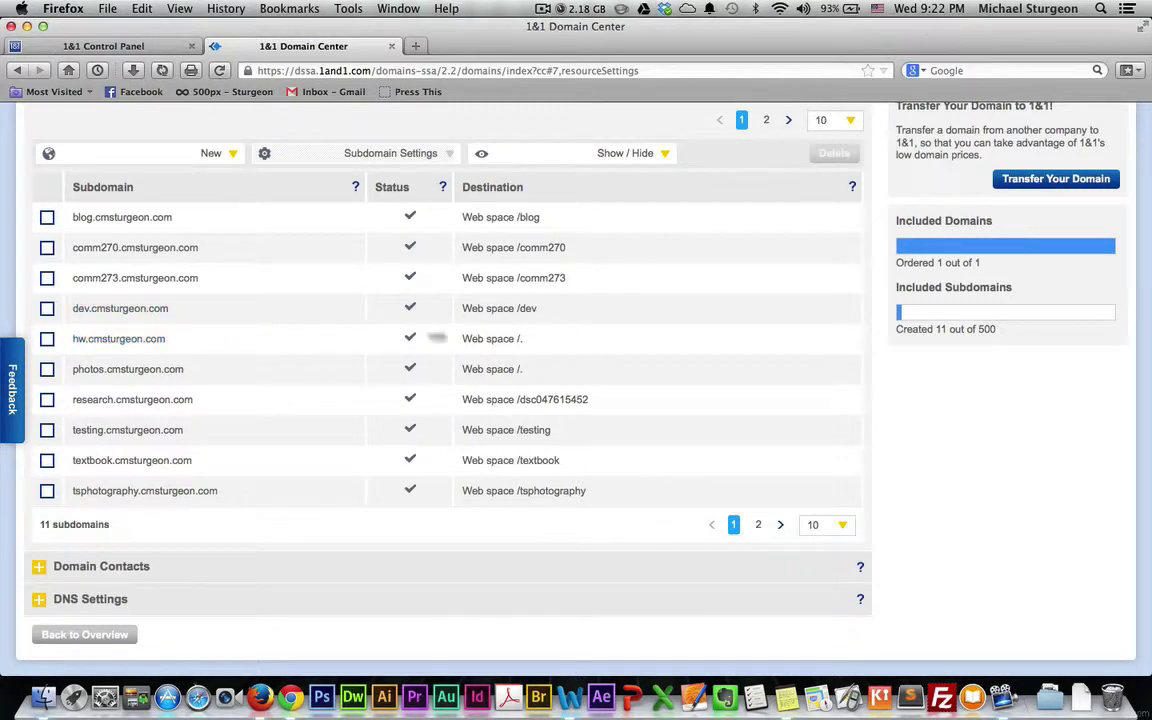
click(47, 338)
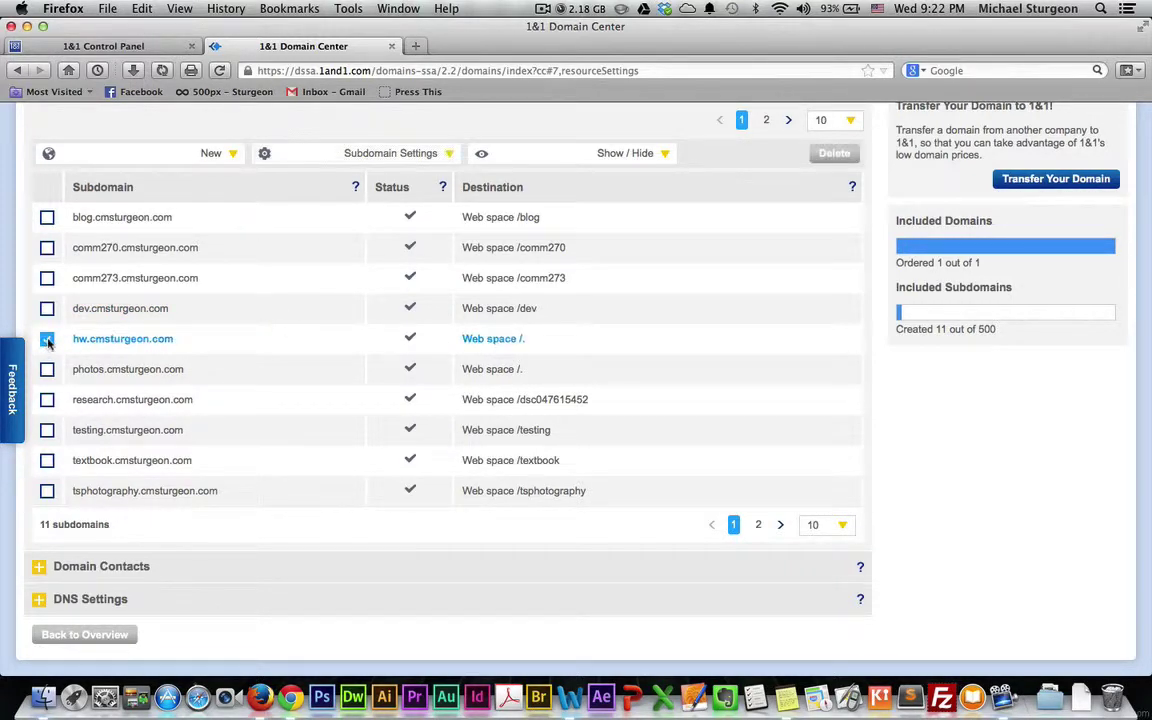
click(450, 155)
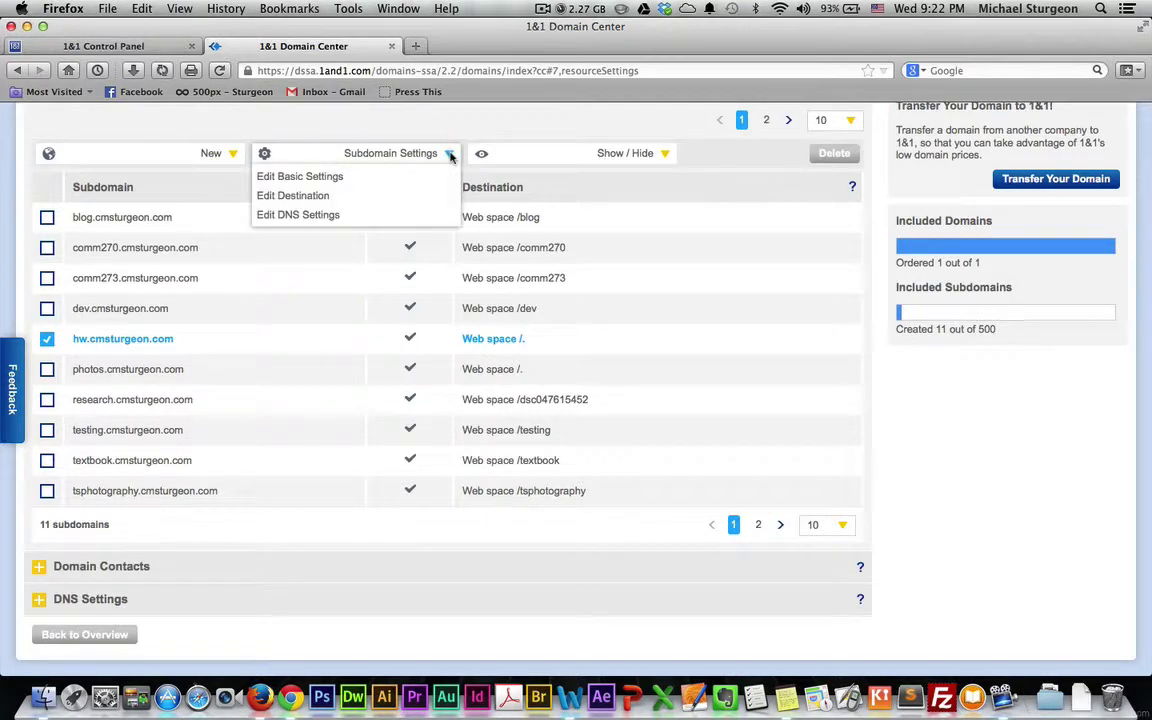
Step: Set hw.cmsturgeon.com's target directory to 'hw' and save, confirming with Yes
click(320, 197)
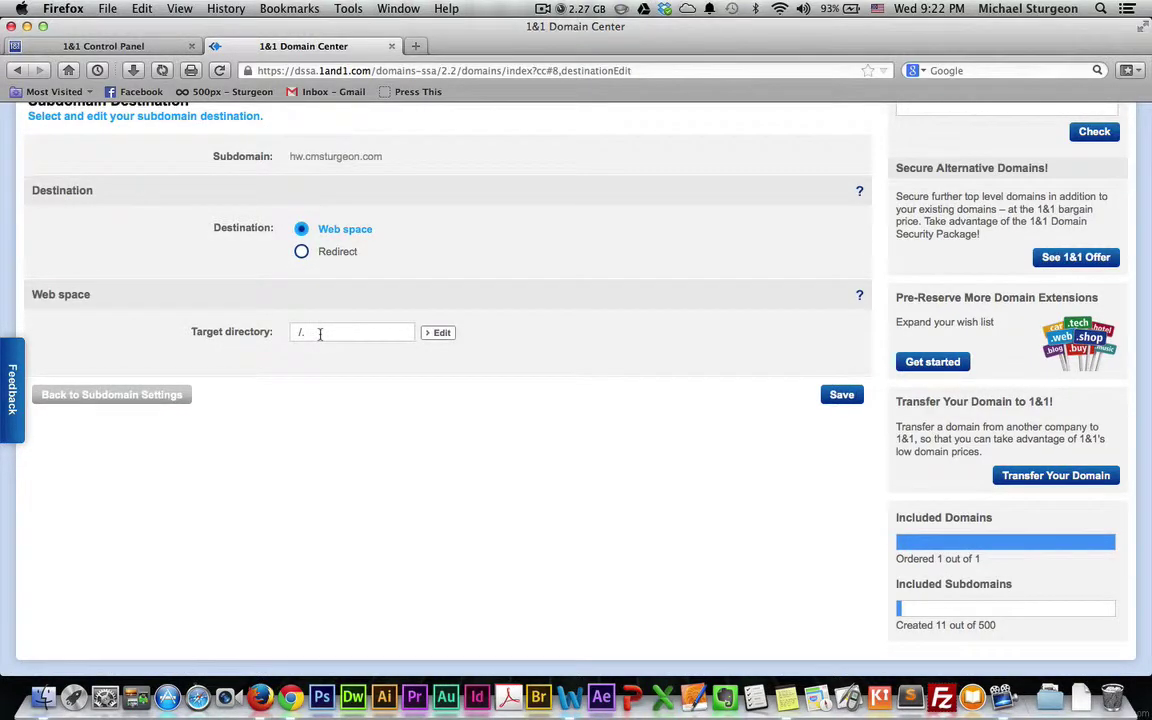
click(320, 334)
text(hw)
key(BackSpace)
key(BackSpace)
key(BackSpace)
key(BackSpace)
text(hw)
click(836, 396)
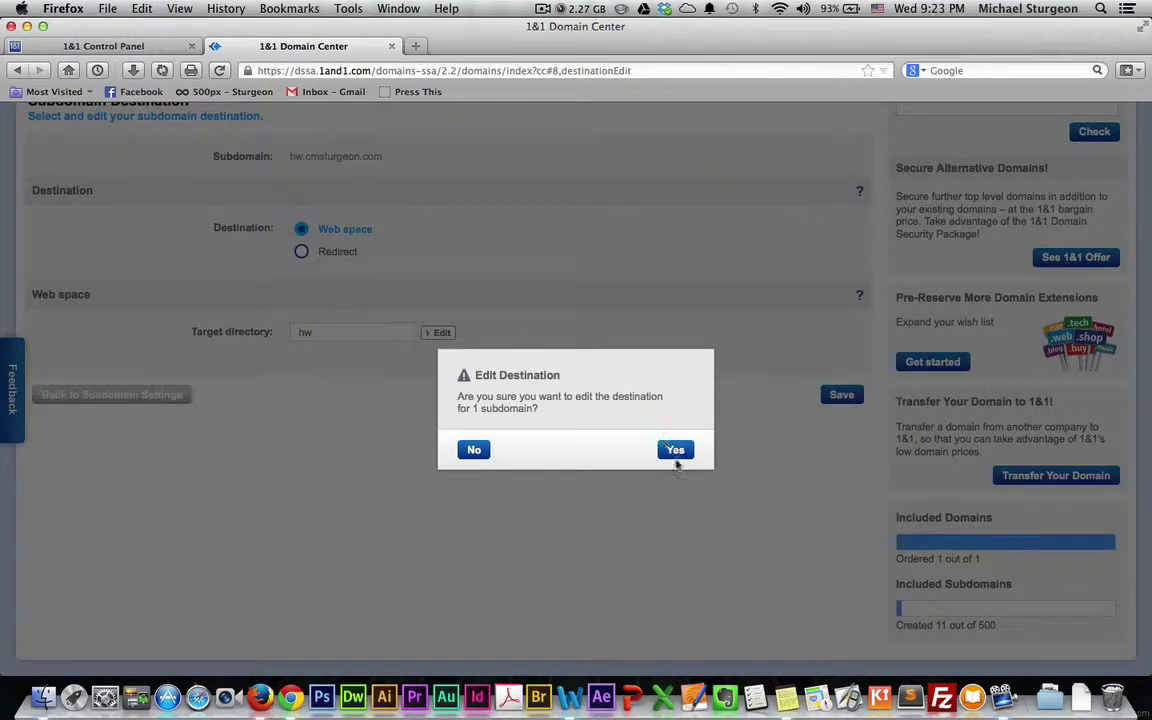
click(676, 452)
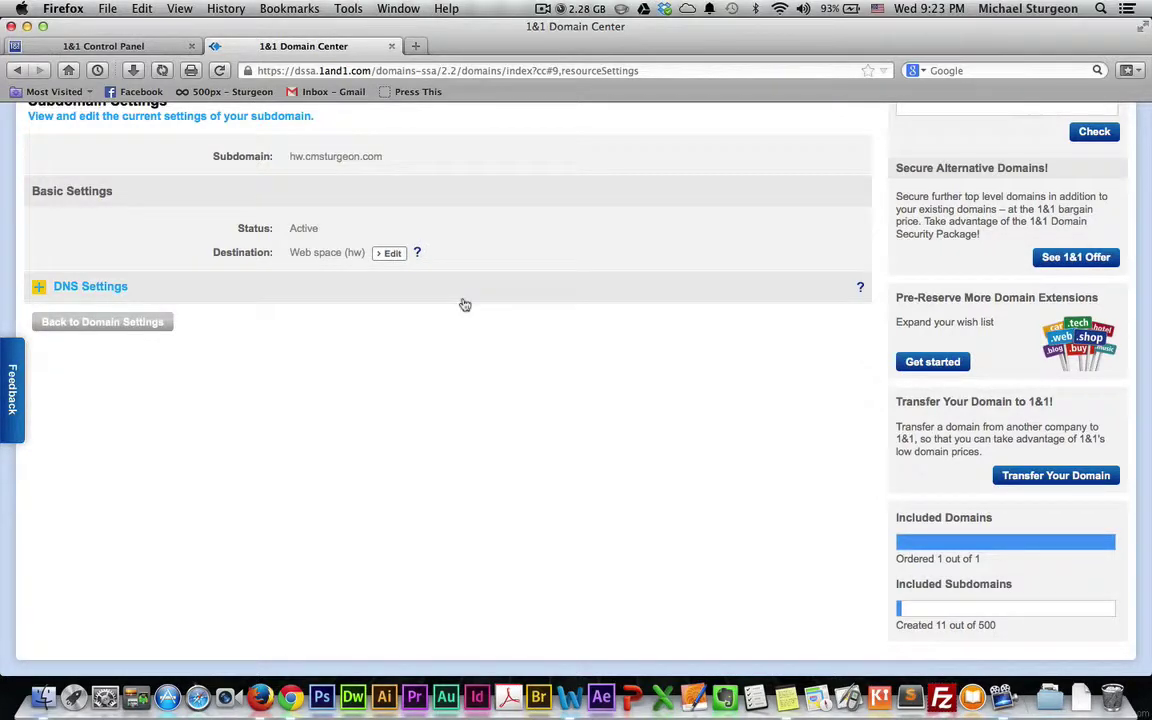
scroll(465, 305, up, 5)
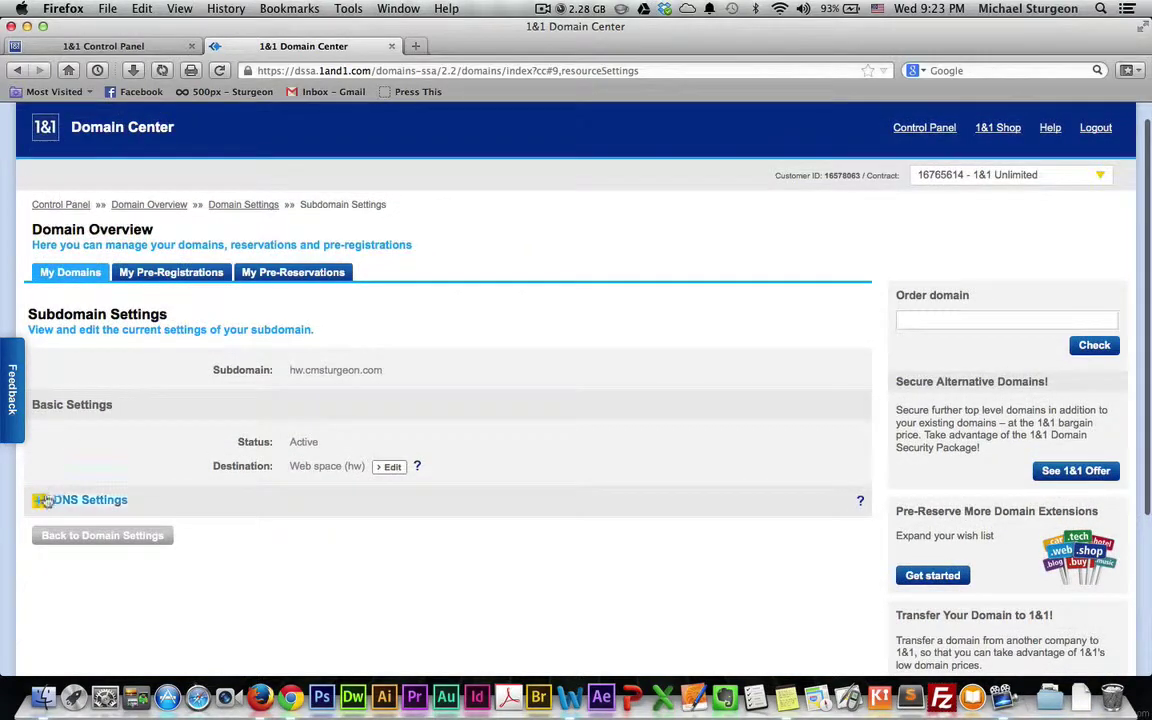